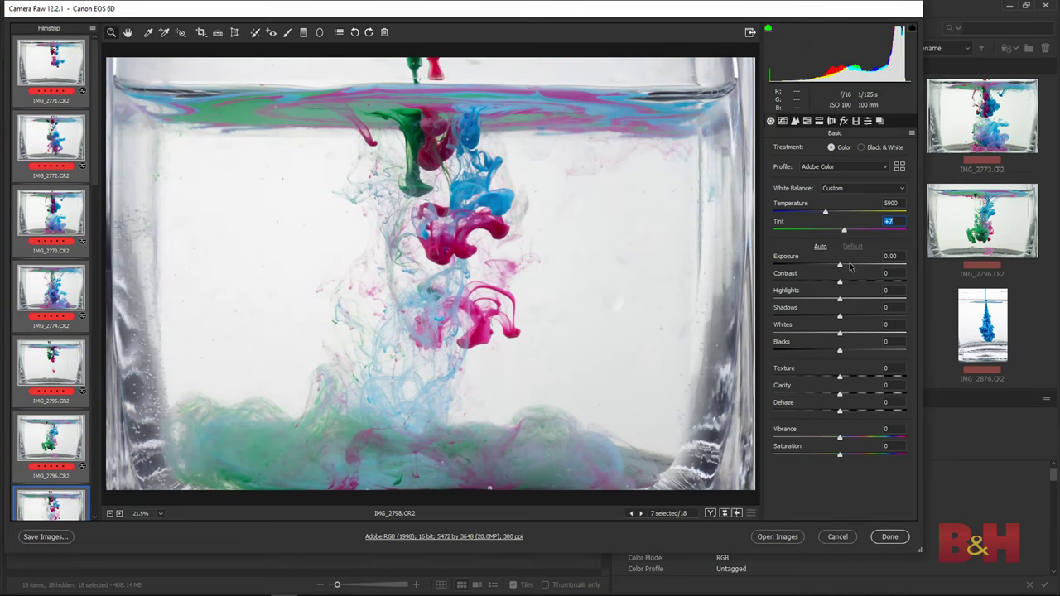
Raise Shadows, Clarity, Dehaze and Exposure slightly for the selected ink-drop photos in Camera Raw.
{"action": "left_click_drag", "start_coordinate": [848, 313], "coordinate": [859, 314]}
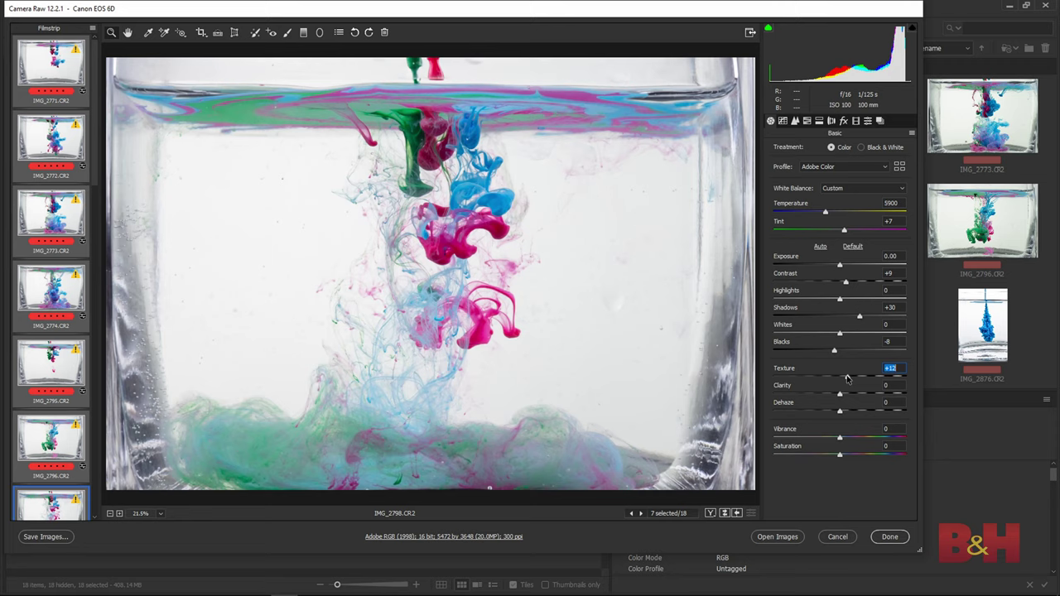
{"action": "left_click_drag", "start_coordinate": [839, 393], "coordinate": [845, 392]}
{"action": "left_click_drag", "start_coordinate": [839, 410], "coordinate": [848, 412]}
{"action": "left_click_drag", "start_coordinate": [839, 266], "coordinate": [844, 271]}
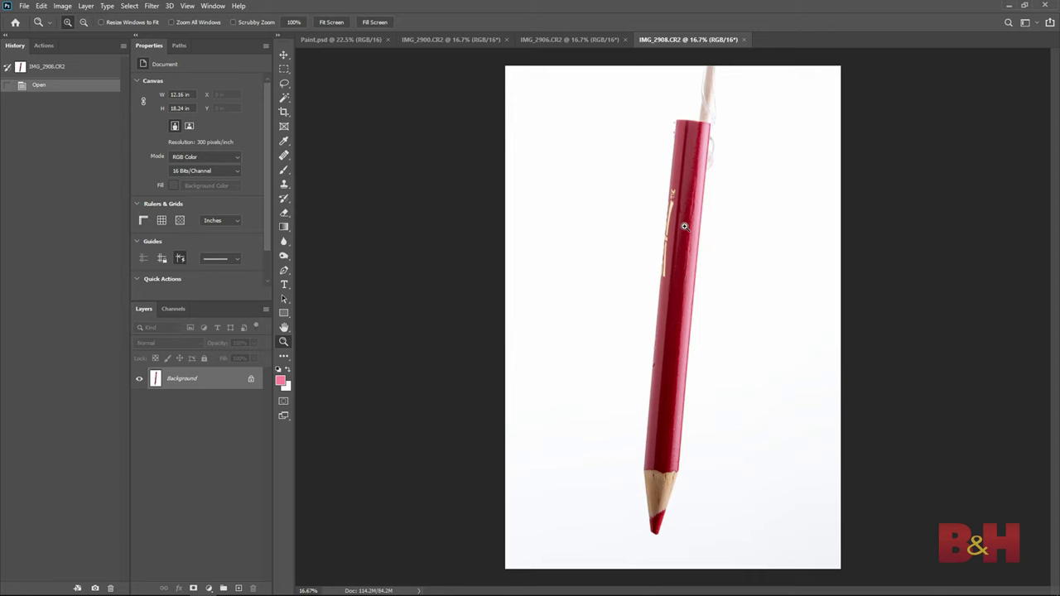
Zoom to 100% and start a pen path along the red pencil's left edge in IMG_2908.
{"action": "left_click_drag", "start_coordinate": [667, 455], "coordinate": [656, 468]}
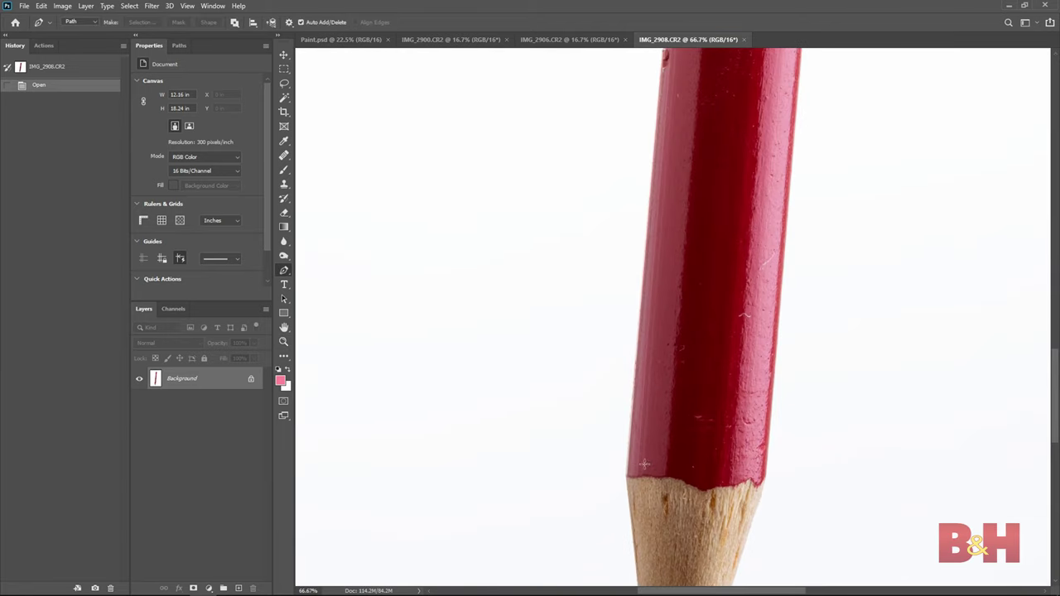
{"action": "left_click", "coordinate": [634, 471]}
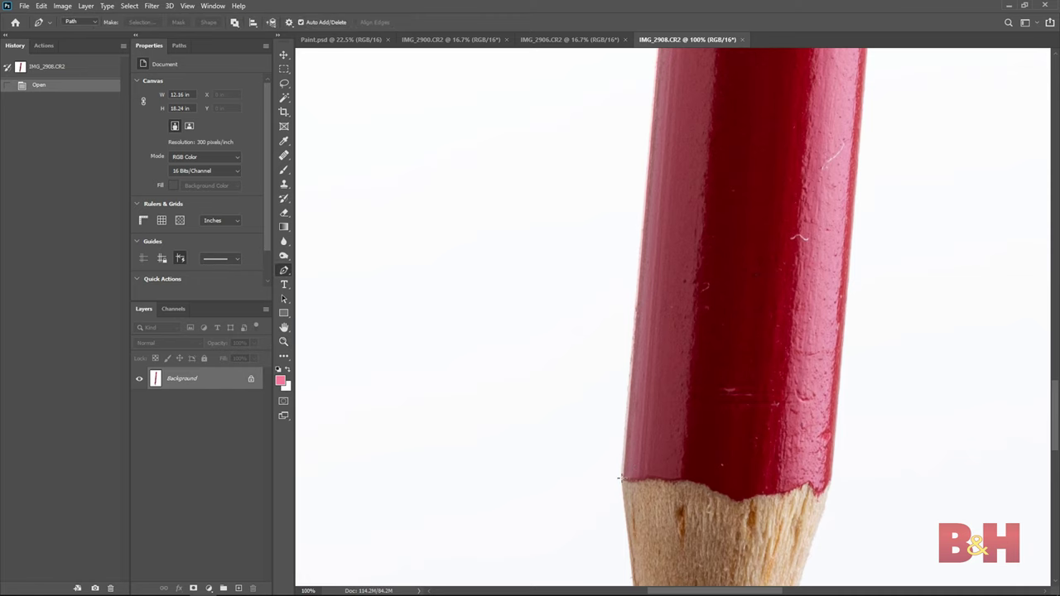
{"action": "left_click", "coordinate": [619, 477]}
{"action": "scroll", "coordinate": [610, 372], "scroll_direction": "up", "scroll_amount": 10}
{"action": "left_click", "coordinate": [573, 363]}
{"action": "scroll", "coordinate": [565, 204], "scroll_direction": "down", "scroll_amount": 10}
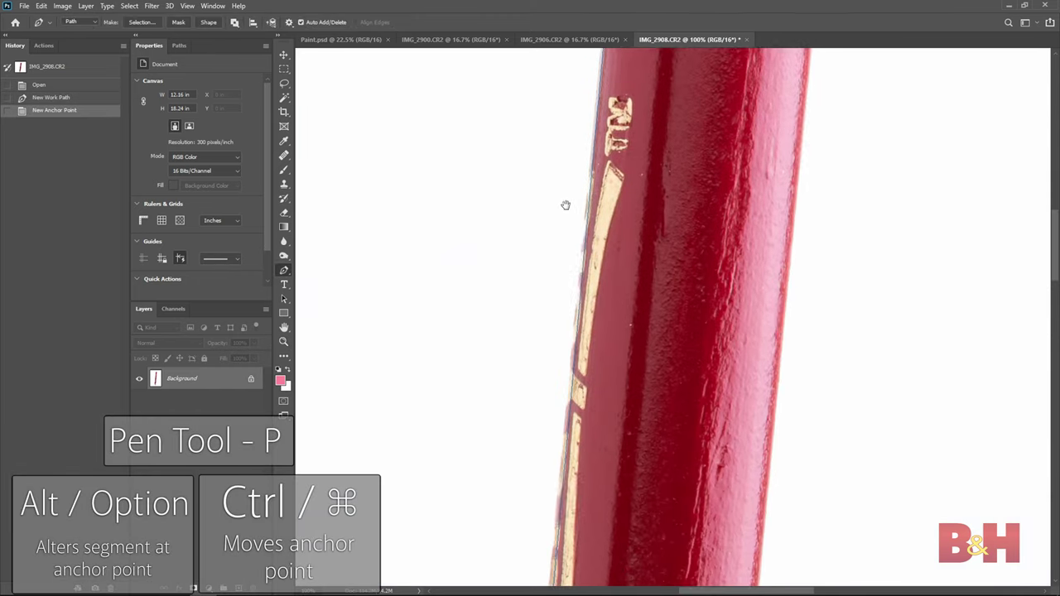
{"action": "scroll", "coordinate": [566, 205], "scroll_direction": "down", "scroll_amount": 5}
{"action": "left_click_drag", "start_coordinate": [550, 360], "coordinate": [560, 329]}
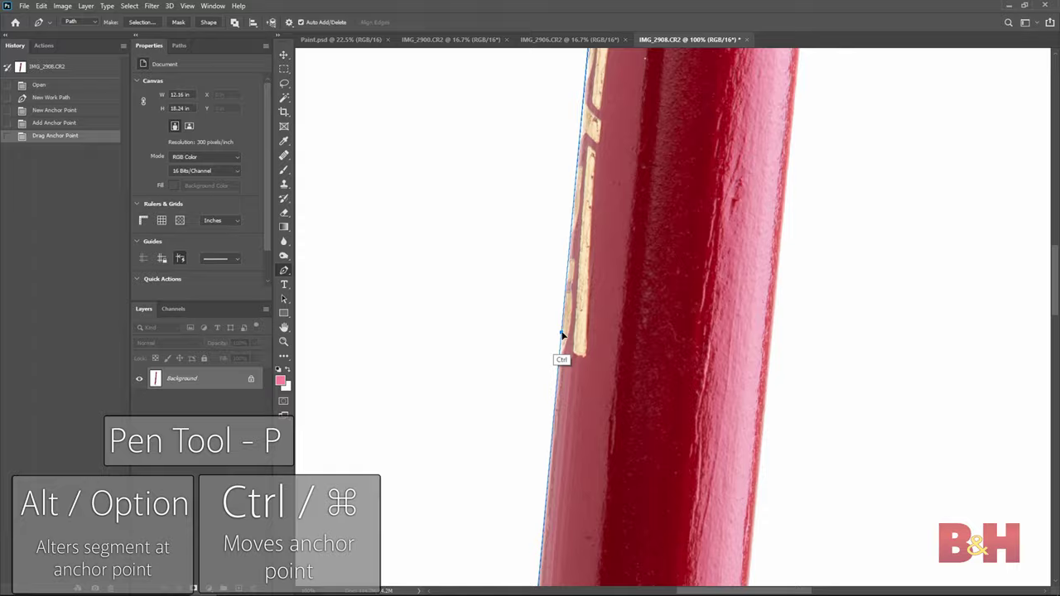
{"action": "scroll", "coordinate": [568, 151], "scroll_direction": "up", "scroll_amount": 15}
{"action": "left_click_drag", "start_coordinate": [497, 288], "coordinate": [519, 313]}
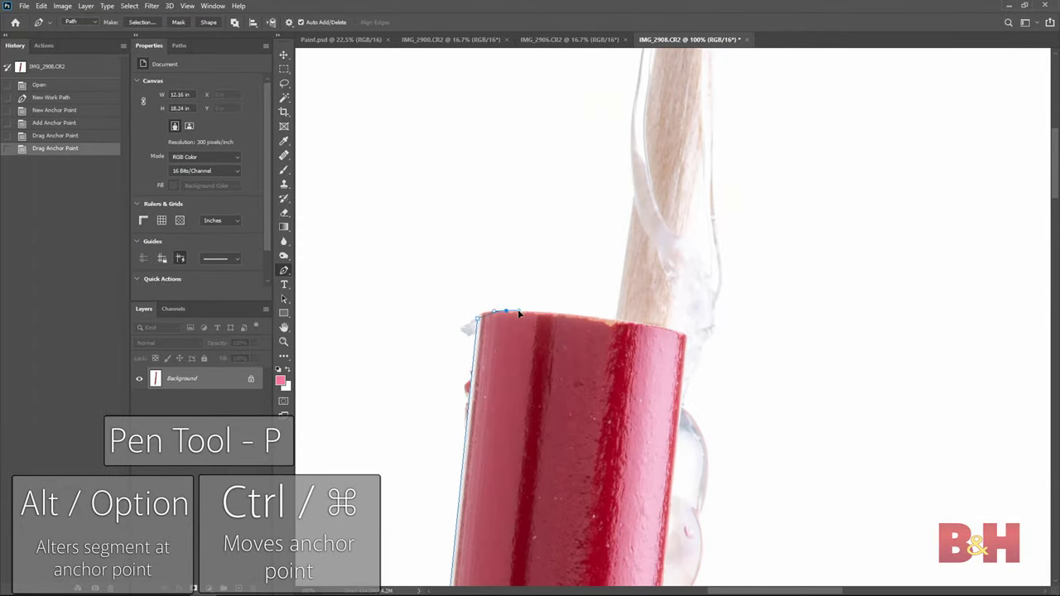
Continue the path around the pencil's top corner and down its right edge.
{"action": "left_click_drag", "start_coordinate": [626, 320], "coordinate": [595, 304]}
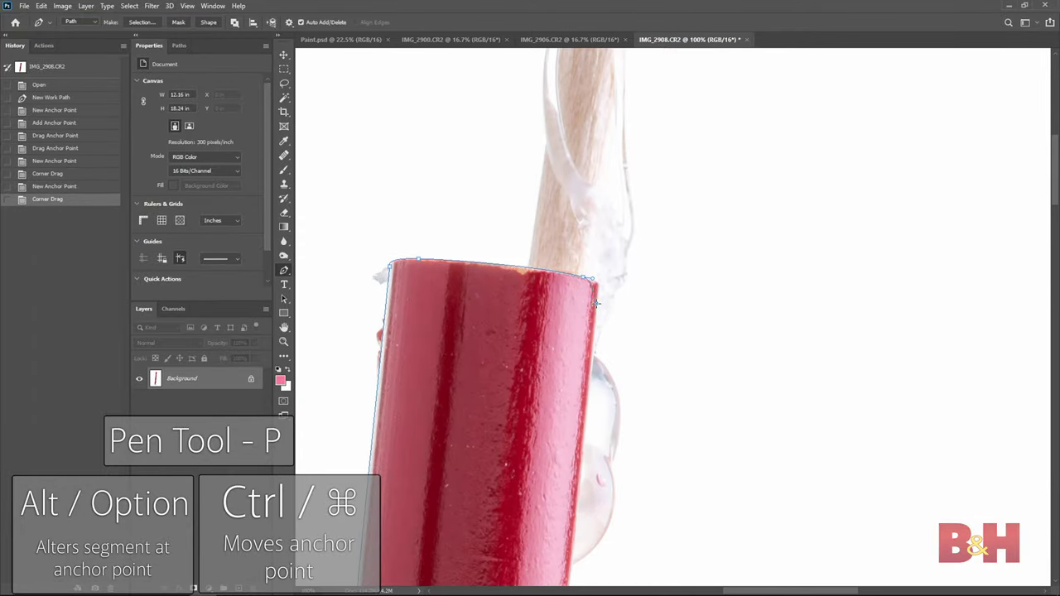
{"action": "scroll", "coordinate": [590, 348], "scroll_direction": "down", "scroll_amount": 5}
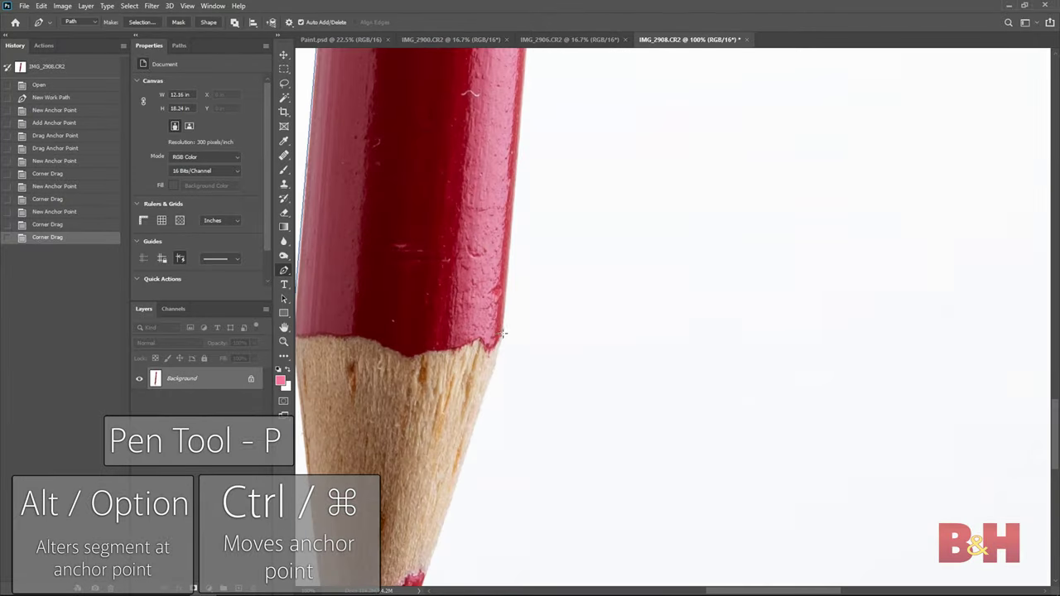
{"action": "left_click", "coordinate": [522, 442]}
{"action": "left_click", "coordinate": [559, 240]}
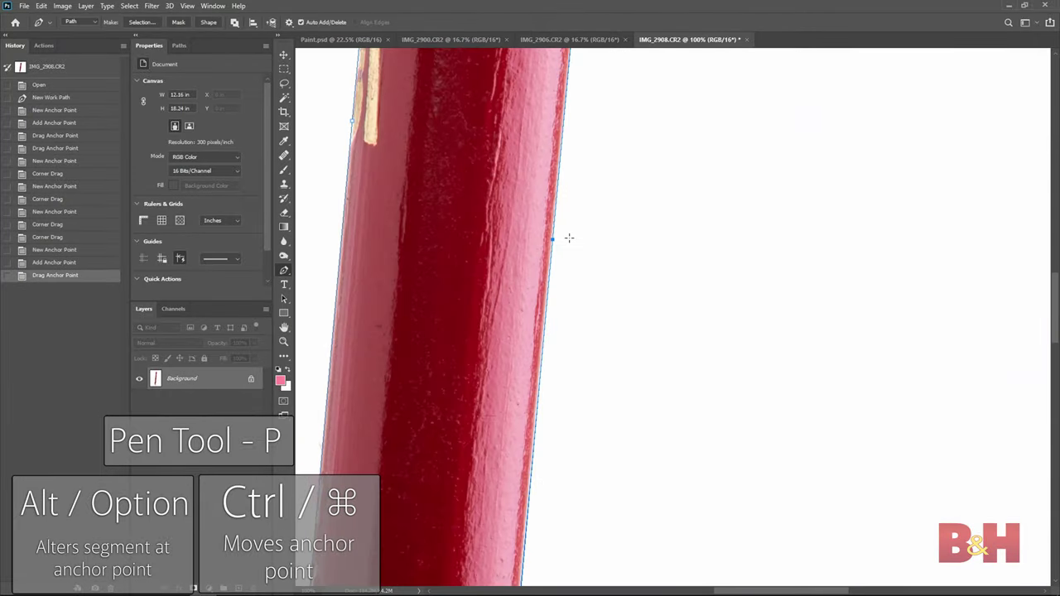
{"action": "scroll", "coordinate": [537, 169], "scroll_direction": "down", "scroll_amount": 10}
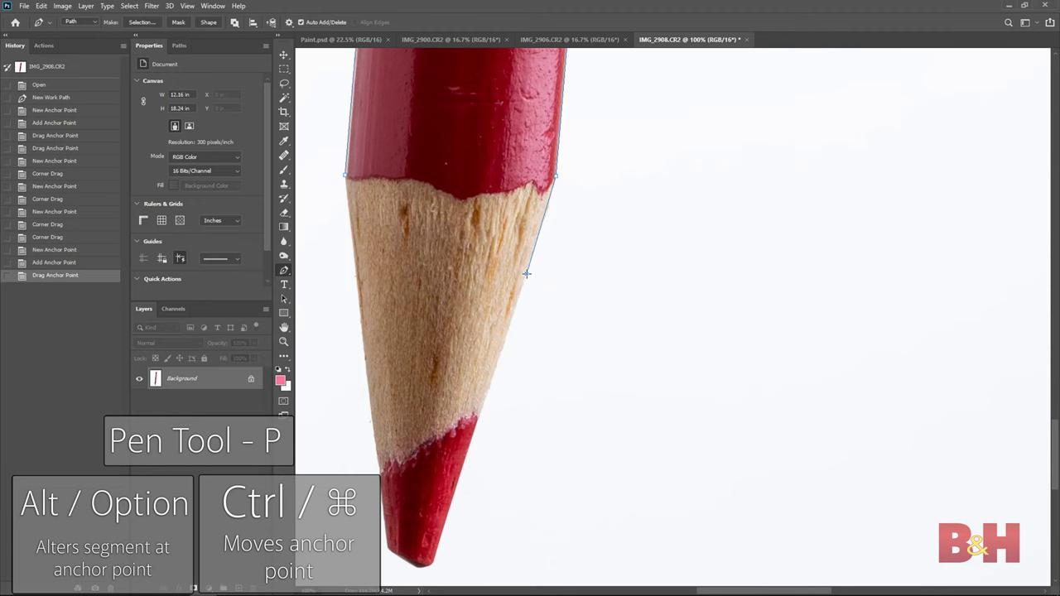
{"action": "left_click_drag", "start_coordinate": [549, 215], "coordinate": [535, 255]}
{"action": "scroll", "coordinate": [500, 412], "scroll_direction": "down", "scroll_amount": 5}
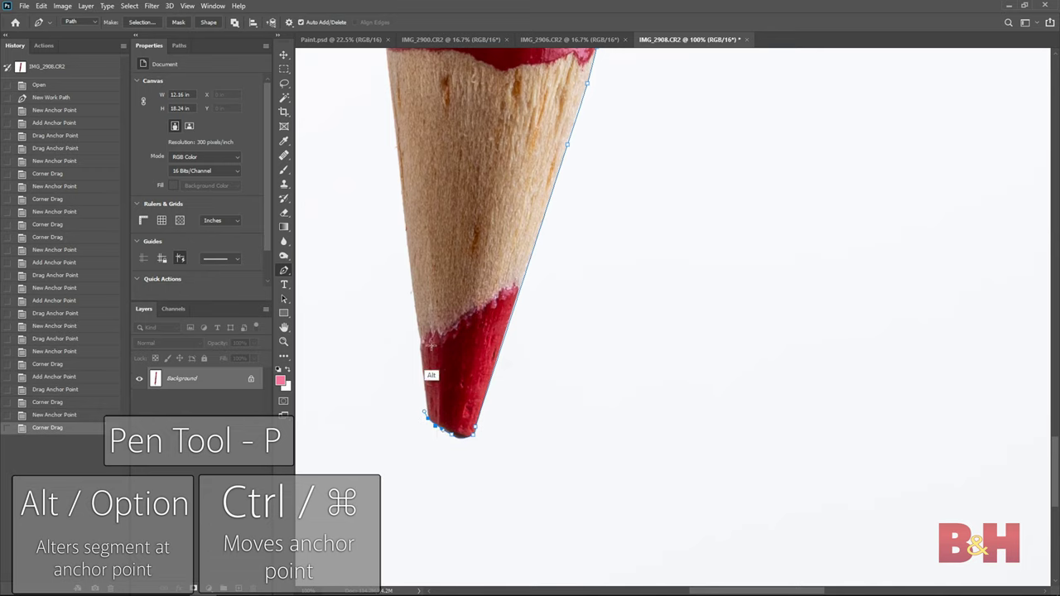
{"action": "left_click", "coordinate": [428, 408], "text": "alt"}
{"action": "scroll", "coordinate": [426, 269], "scroll_direction": "up", "scroll_amount": 5}
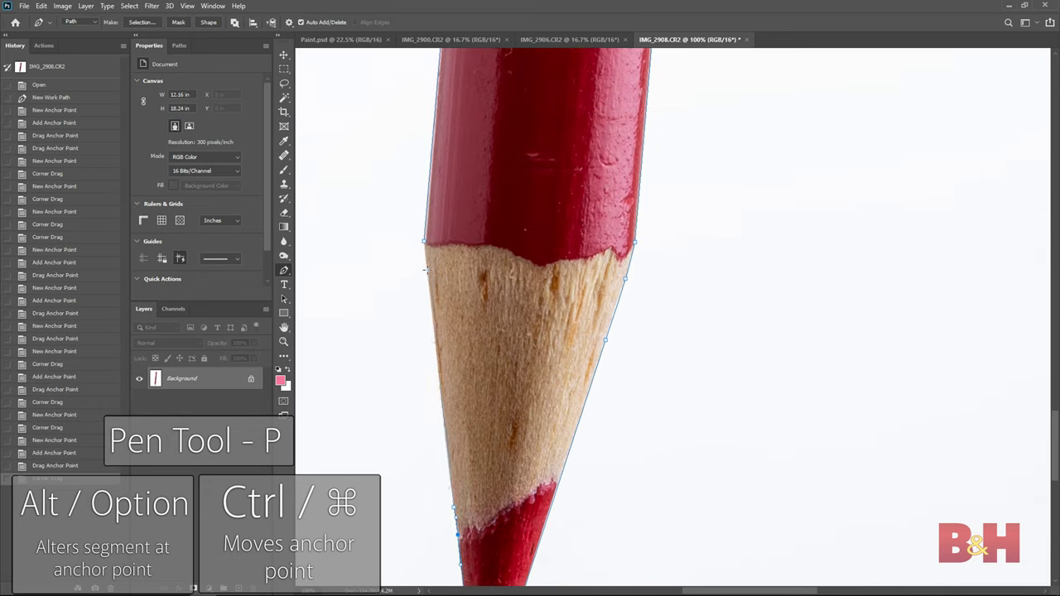
Fit the pencil on screen and convert the closed path into a selection.
{"action": "key", "text": "ctrl+0"}
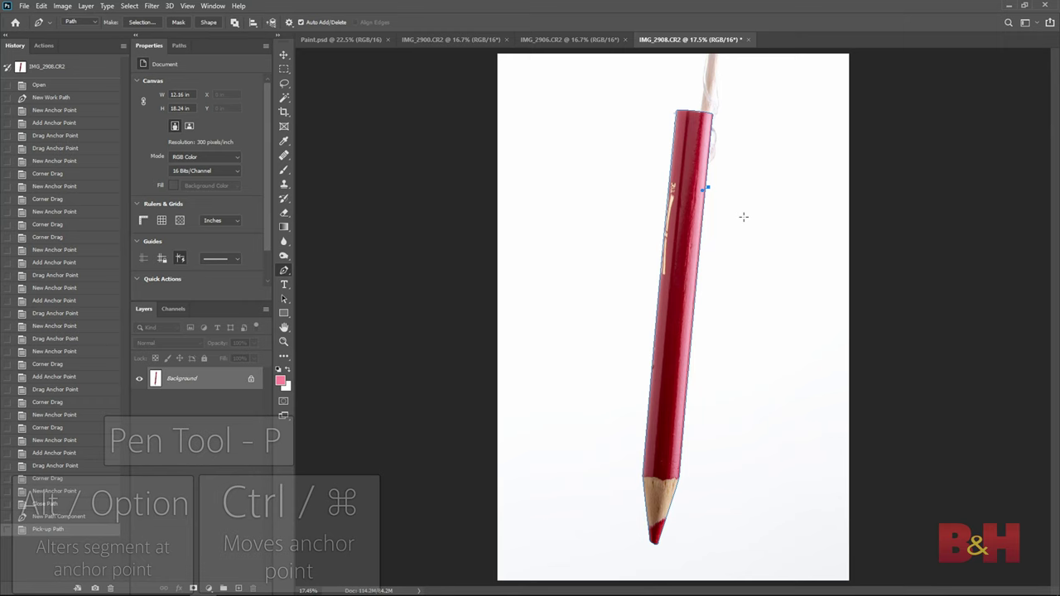
{"action": "right_click", "coordinate": [655, 172]}
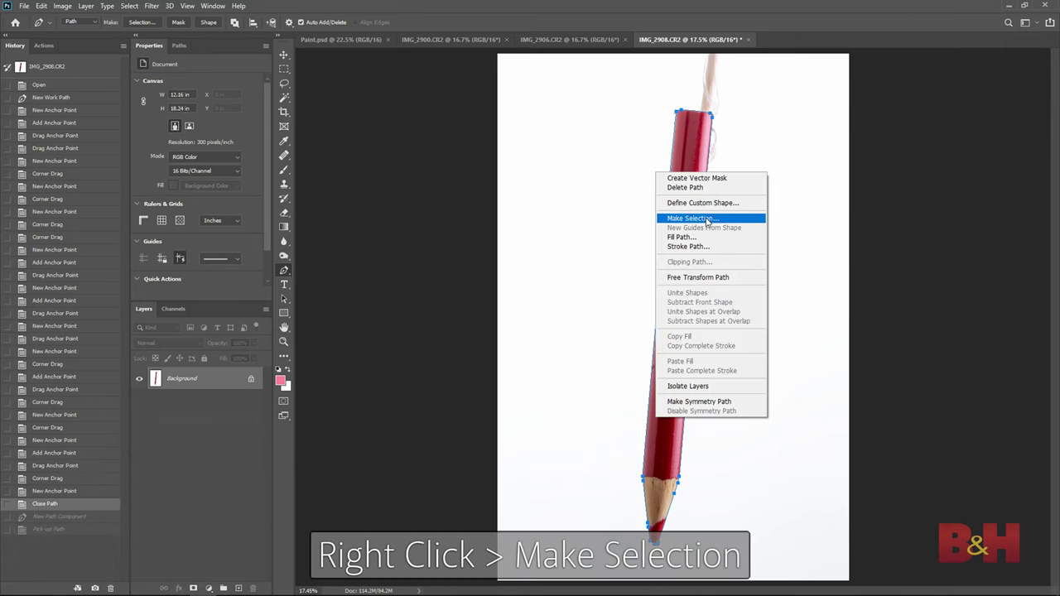
{"action": "left_click", "coordinate": [692, 218]}
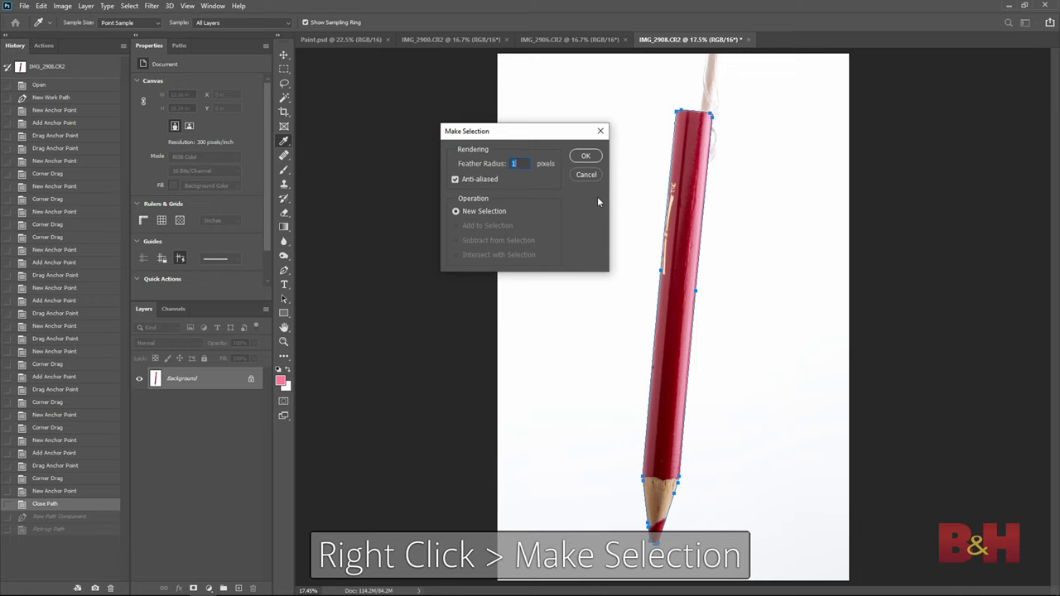
{"action": "left_click", "coordinate": [585, 157]}
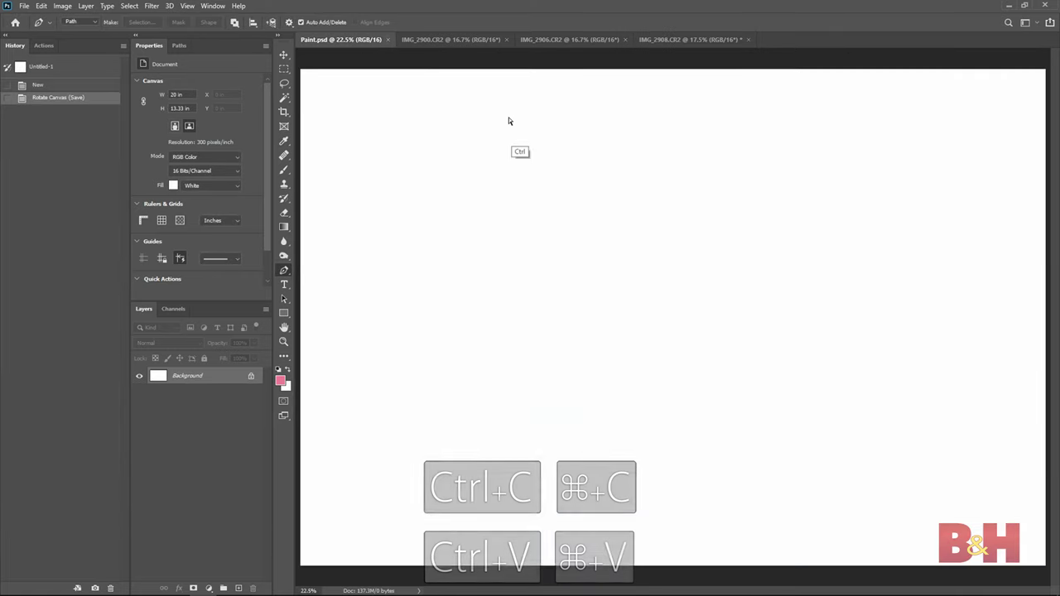
Paste the red and green pencils into Paint.psd and arrange the three pencils crossed.
{"action": "key", "text": "ctrl+v"}
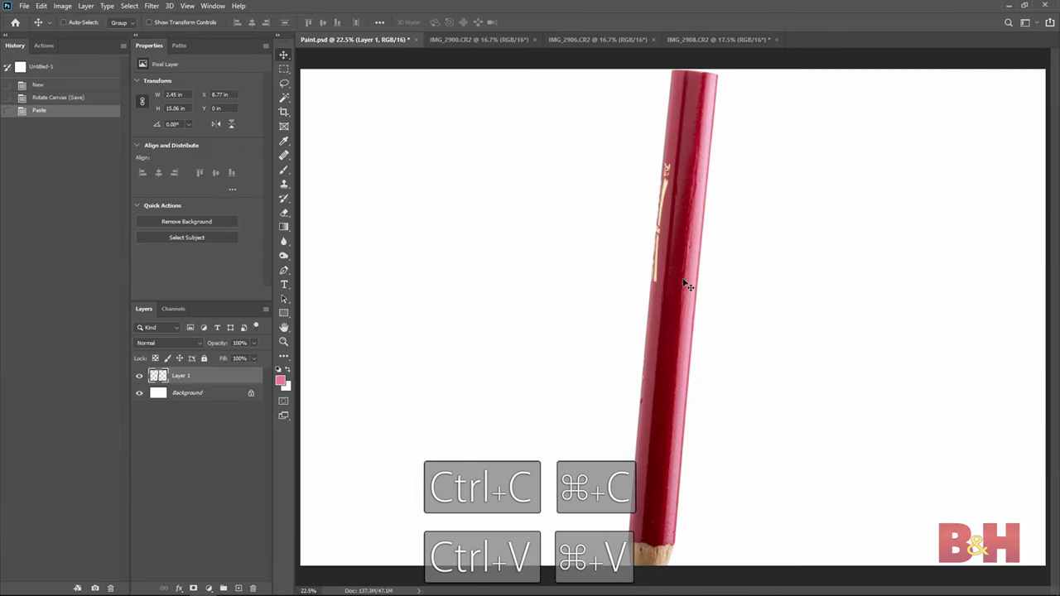
{"action": "mouse_move", "coordinate": [687, 286]}
{"action": "left_mouse_down"}
{"action": "mouse_move", "coordinate": [800, 243]}
{"action": "mouse_move", "coordinate": [828, 185]}
{"action": "left_mouse_up"}
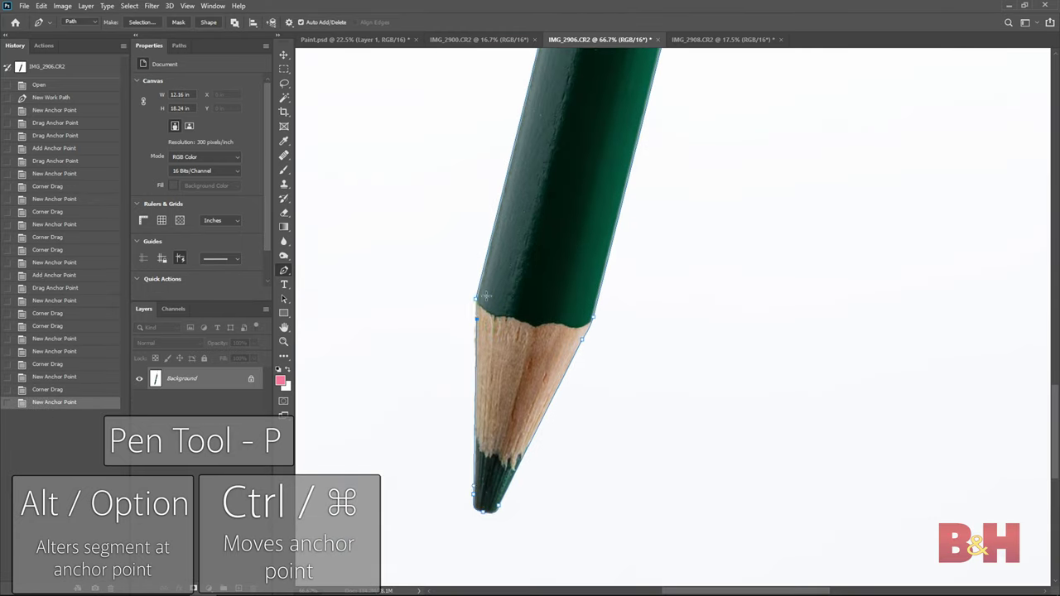
{"action": "right_click", "coordinate": [415, 129]}
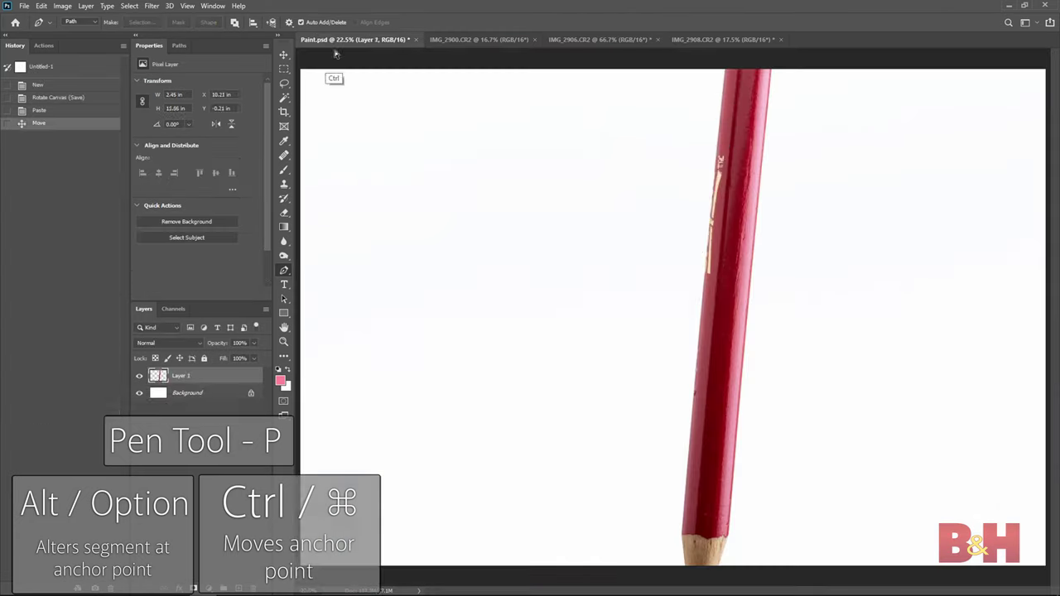
{"action": "key", "text": "ctrl+v"}
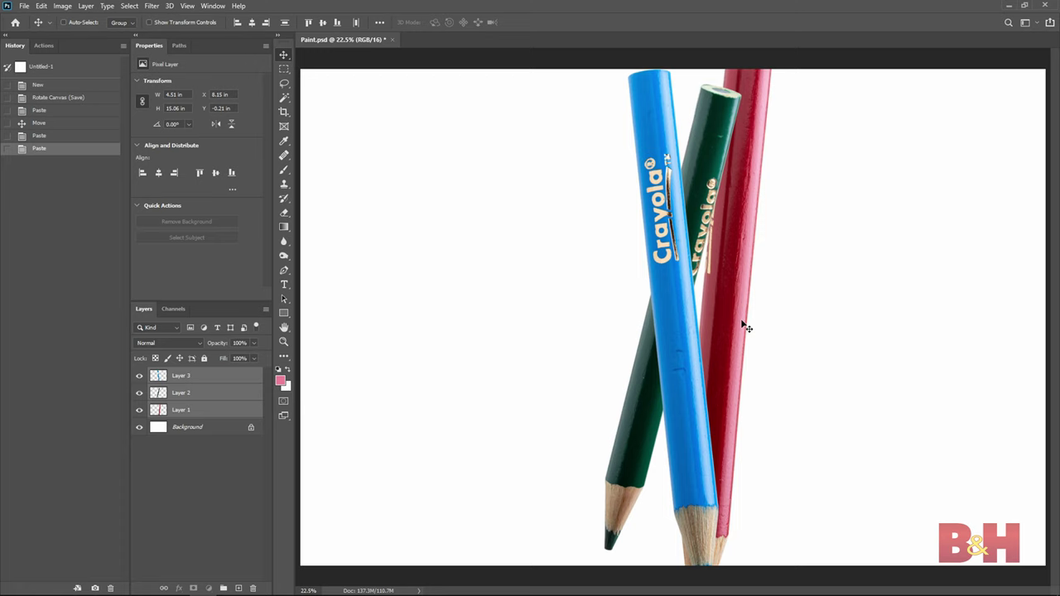
{"action": "mouse_move", "coordinate": [745, 328]}
{"action": "left_mouse_down"}
{"action": "mouse_move", "coordinate": [675, 323]}
{"action": "mouse_move", "coordinate": [578, 282]}
{"action": "mouse_move", "coordinate": [594, 292]}
{"action": "left_mouse_up"}
Rename the pencil layers to Blue Pencil and Green Pencil.
{"action": "left_click", "coordinate": [183, 491]}
{"action": "left_click", "coordinate": [184, 377]}
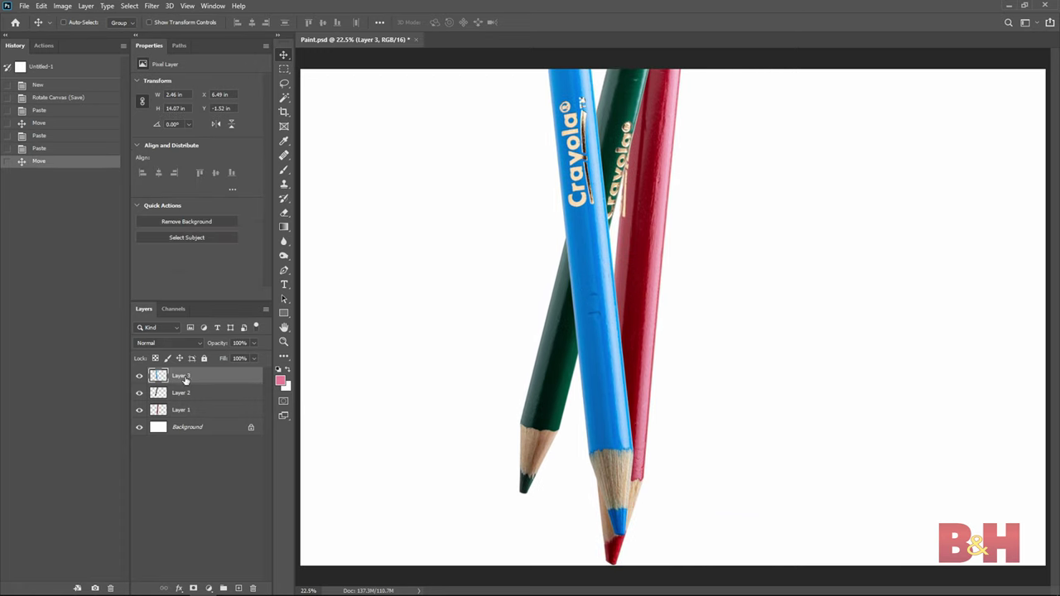
{"action": "type", "text": "Blue Pencil"}
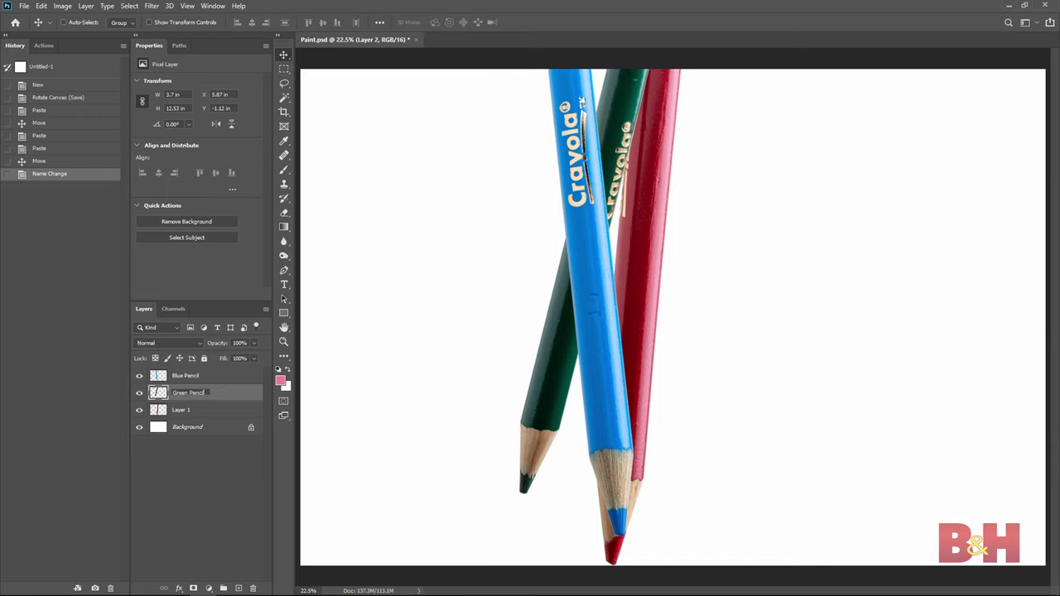
{"action": "key", "text": "Return"}
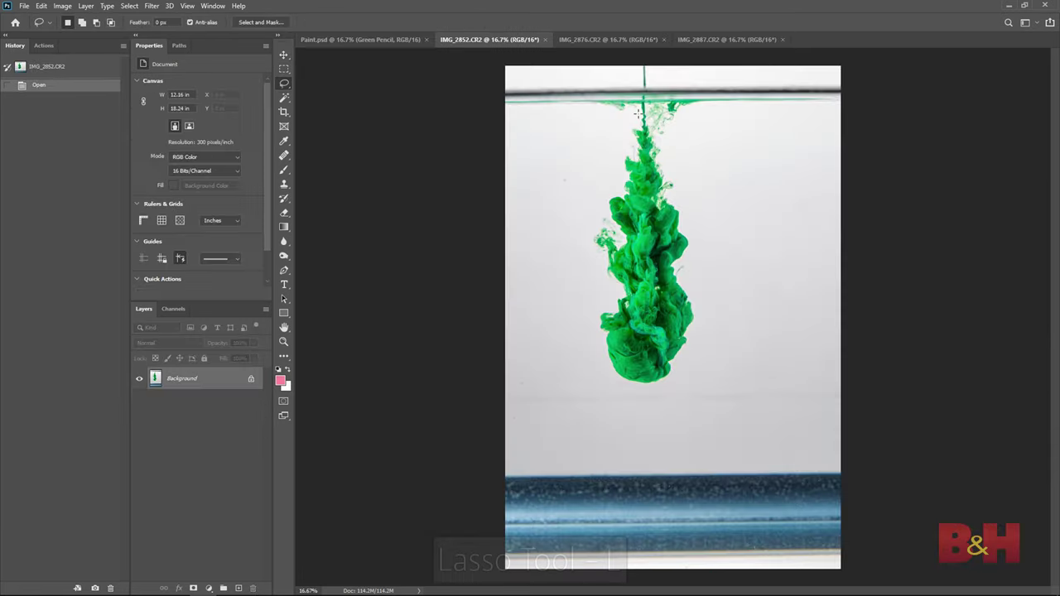
Lasso around the green ink cloud and add a mask to the Green Paint layer.
{"action": "mouse_move", "coordinate": [639, 113]}
{"action": "left_mouse_down"}
{"action": "mouse_move", "coordinate": [600, 154]}
{"action": "mouse_move", "coordinate": [587, 219]}
{"action": "left_mouse_up"}
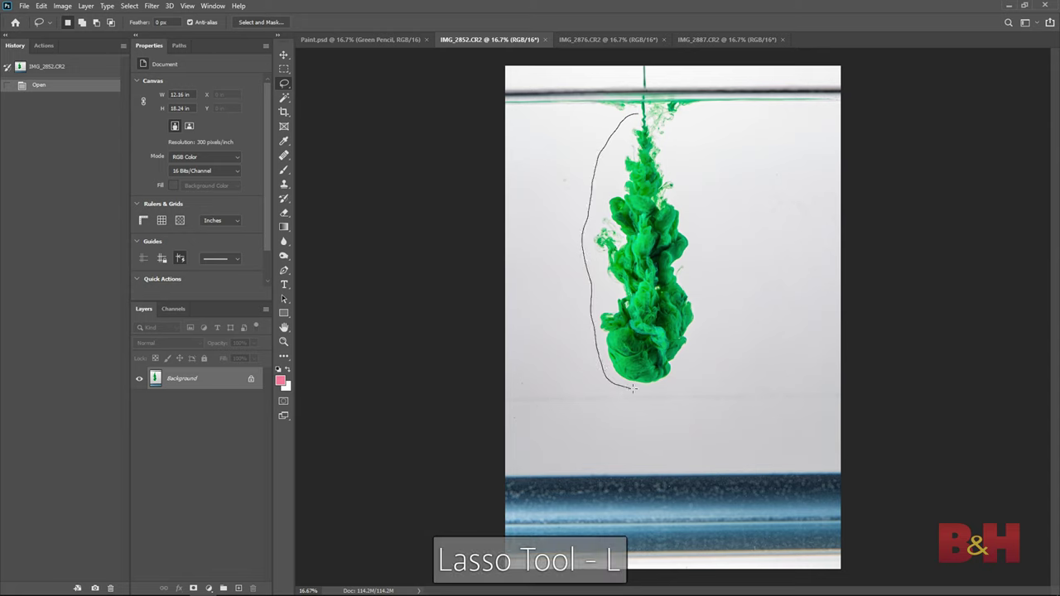
{"action": "mouse_move", "coordinate": [711, 322]}
{"action": "left_mouse_down"}
{"action": "mouse_move", "coordinate": [694, 173]}
{"action": "mouse_move", "coordinate": [658, 112]}
{"action": "mouse_move", "coordinate": [643, 108]}
{"action": "left_mouse_up"}
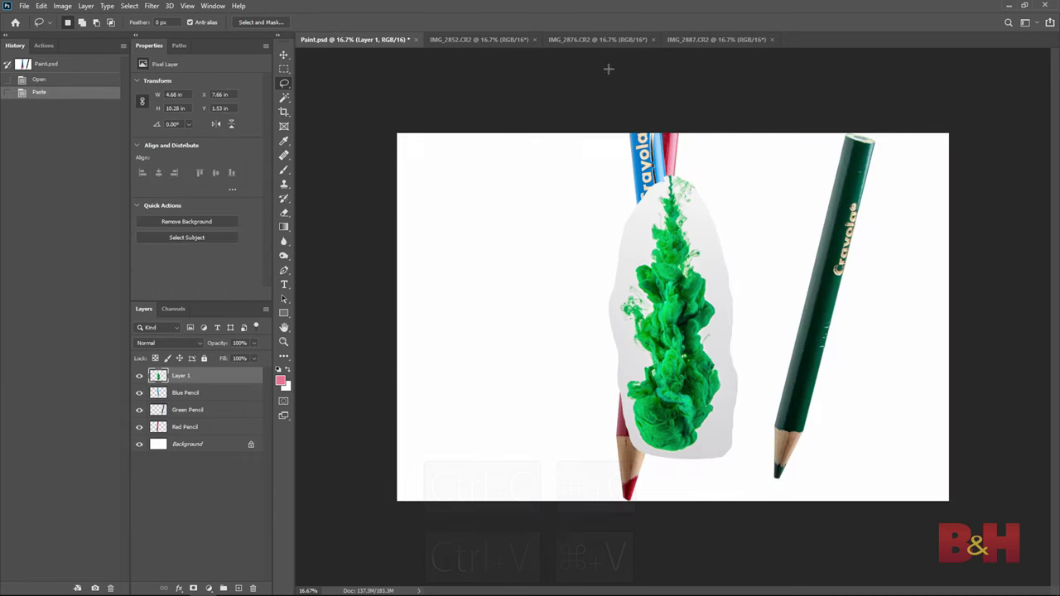
{"action": "left_click", "coordinate": [195, 589]}
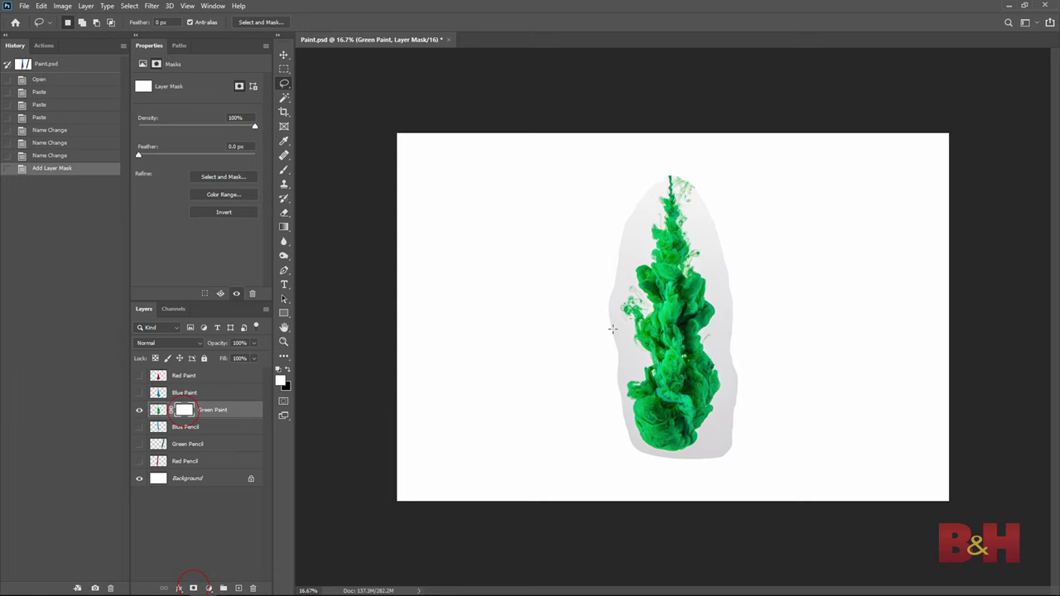
Magic Wand-select the grey halo and white background and fill them black in the mask.
{"action": "key", "text": "w"}
{"action": "left_click", "coordinate": [637, 244]}
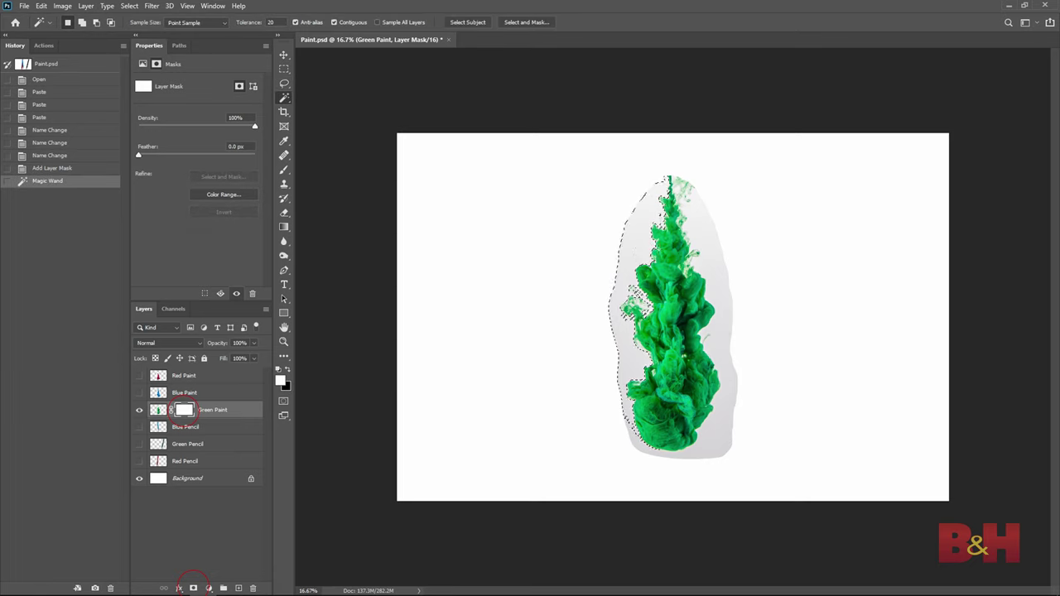
{"action": "left_click", "coordinate": [700, 263], "text": "shift"}
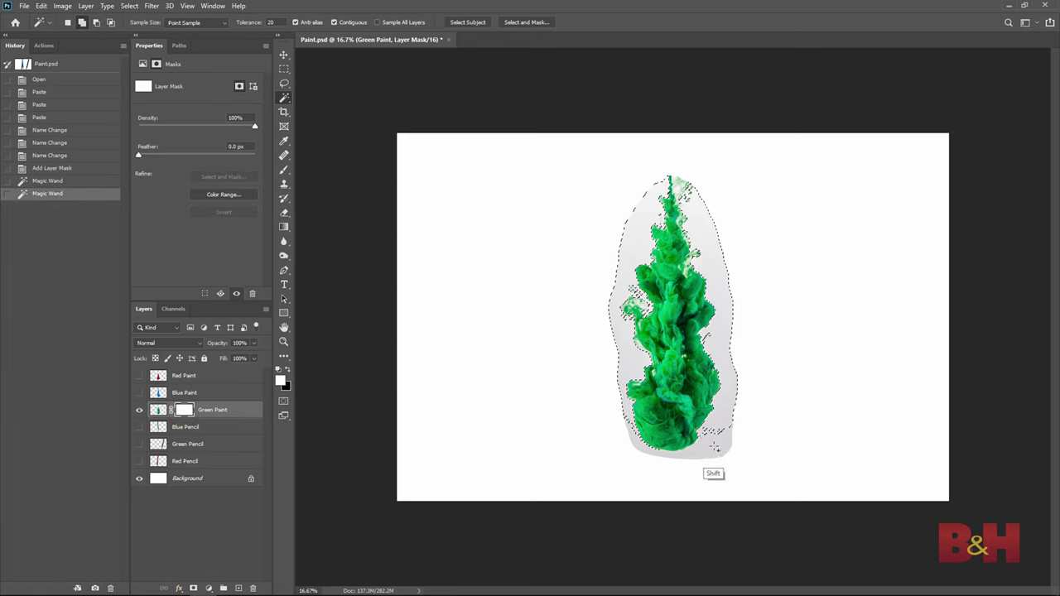
{"action": "left_click", "coordinate": [712, 475], "text": "shift"}
{"action": "left_click", "coordinate": [748, 448], "text": "shift"}
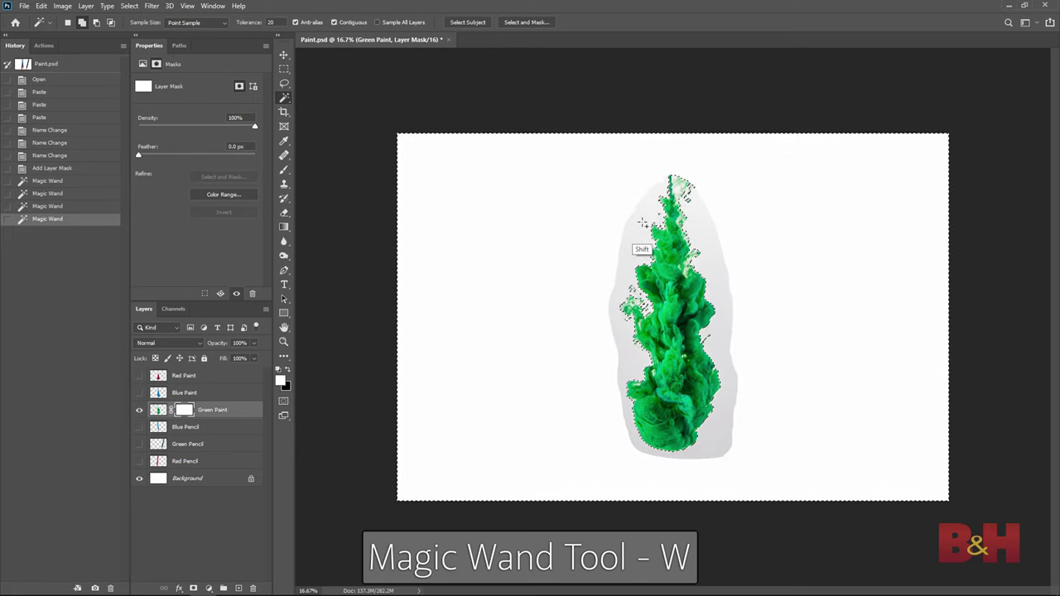
{"action": "key", "text": "z"}
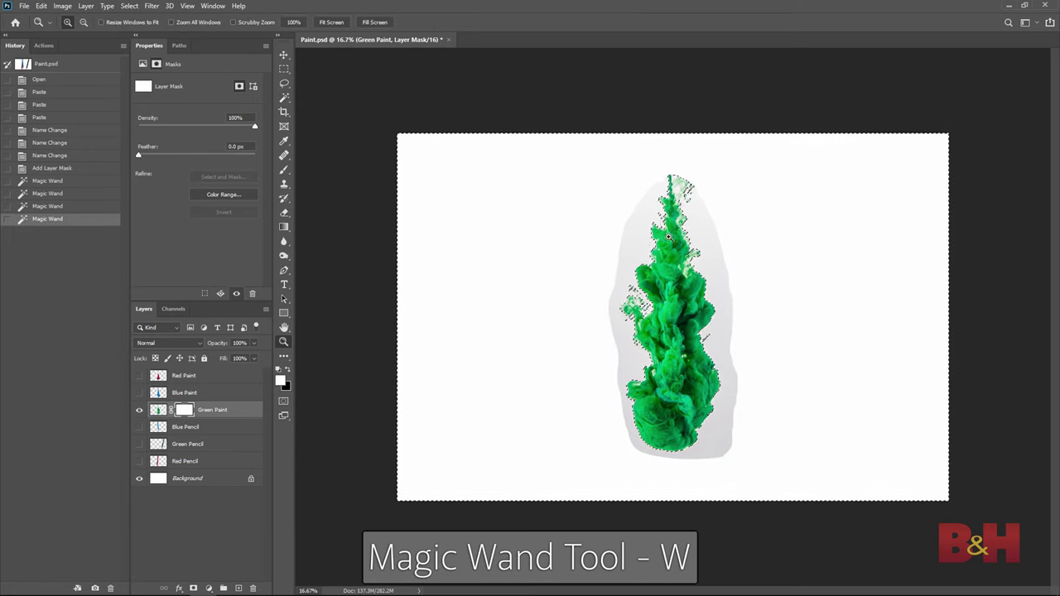
{"action": "left_click_drag", "start_coordinate": [667, 161], "coordinate": [766, 270]}
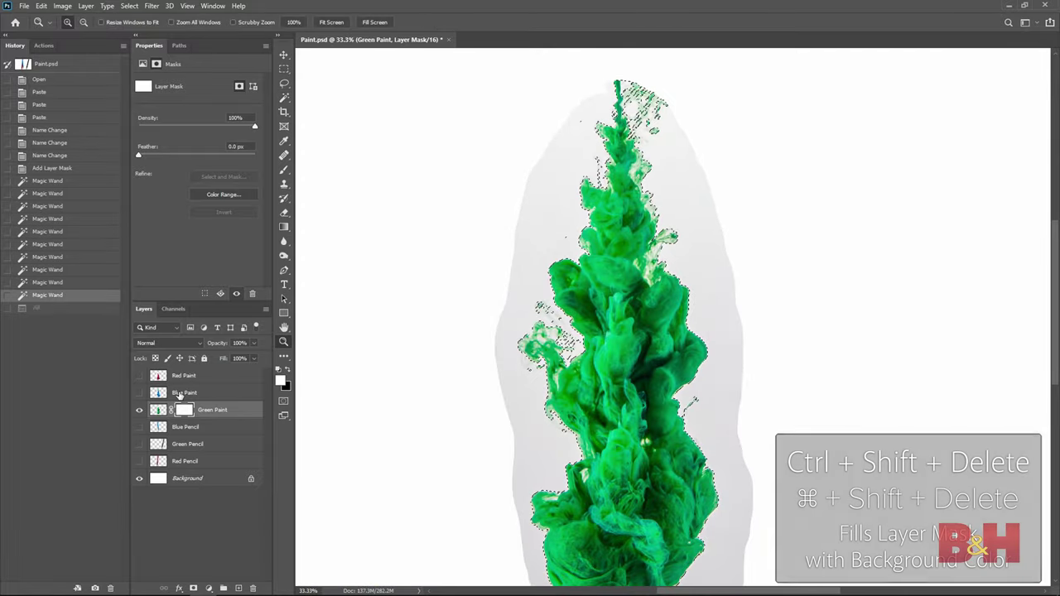
{"action": "key", "text": "ctrl+shift+Delete"}
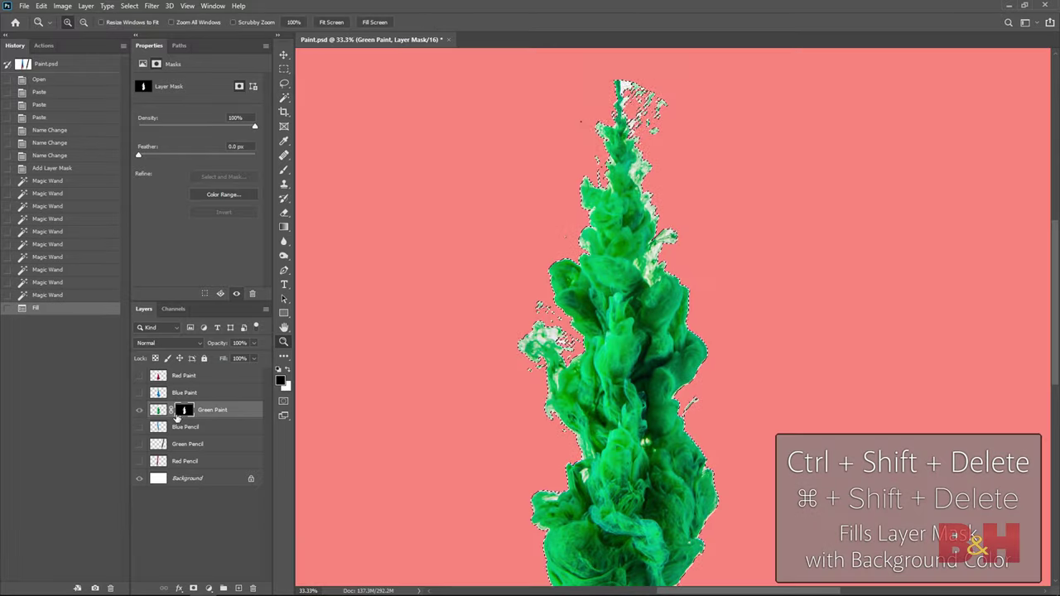
Check the mask with the red overlay preview and swap foreground and background colours.
{"action": "left_click", "coordinate": [184, 411], "text": "alt+shift"}
{"action": "key", "text": "x"}
{"action": "left_click", "coordinate": [184, 412], "text": "alt+shift"}
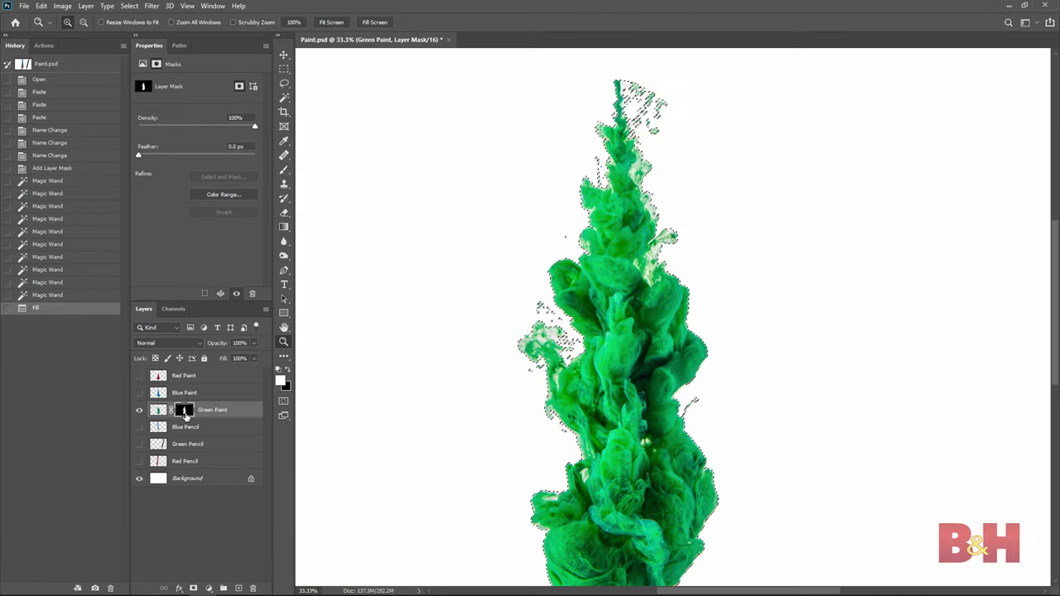
Deselect, add a new Layer 1 above Background and fill it with black.
{"action": "key", "text": "ctrl+d"}
{"action": "left_click_drag", "start_coordinate": [517, 362], "coordinate": [550, 295]}
{"action": "left_click", "coordinate": [238, 588]}
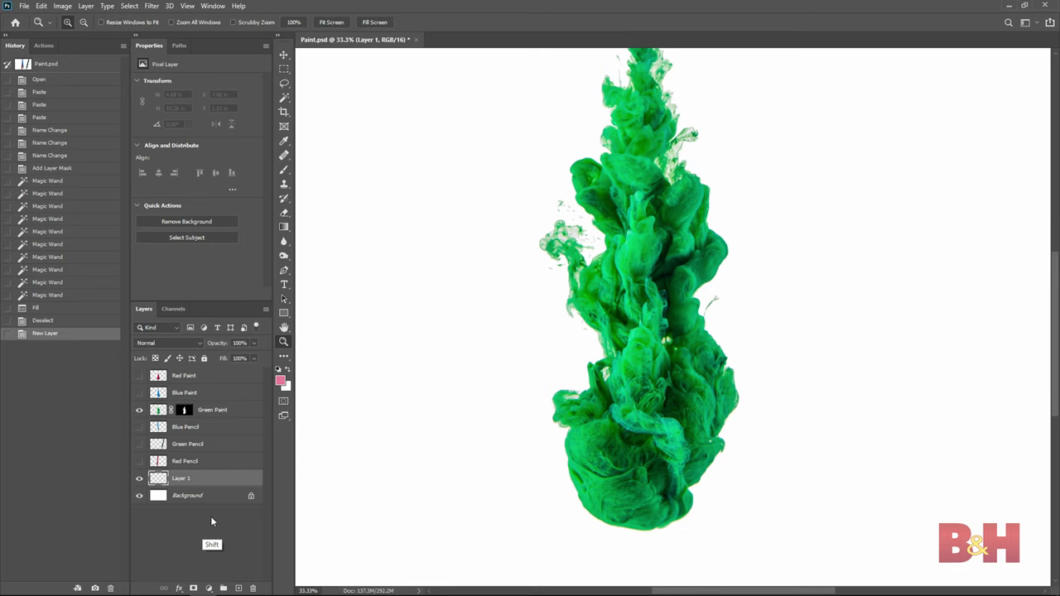
{"action": "key", "text": "shift+F5"}
{"action": "left_click", "coordinate": [518, 154]}
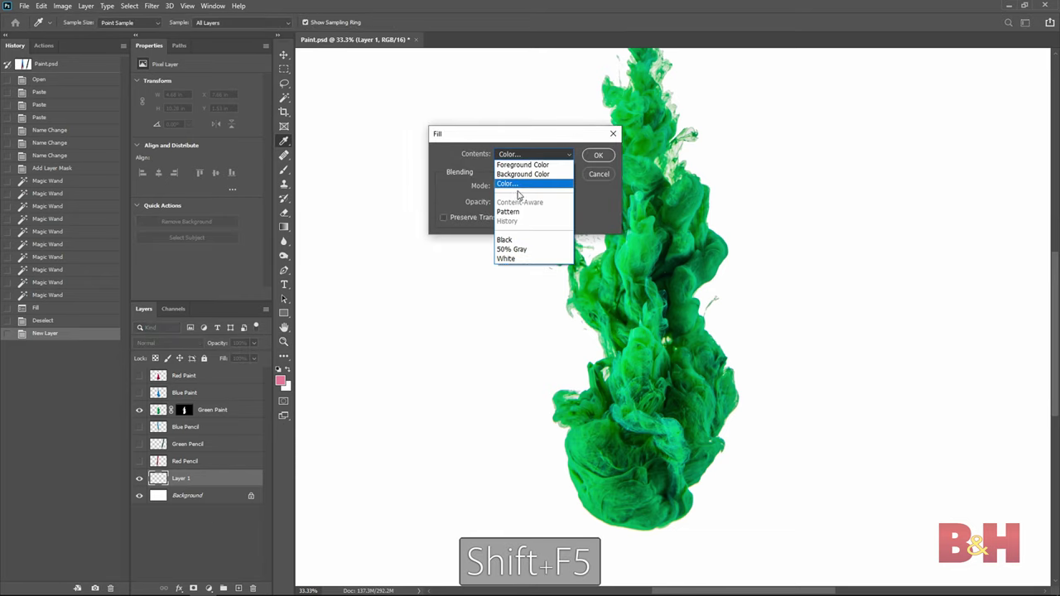
{"action": "left_click", "coordinate": [527, 239]}
{"action": "left_click", "coordinate": [597, 157]}
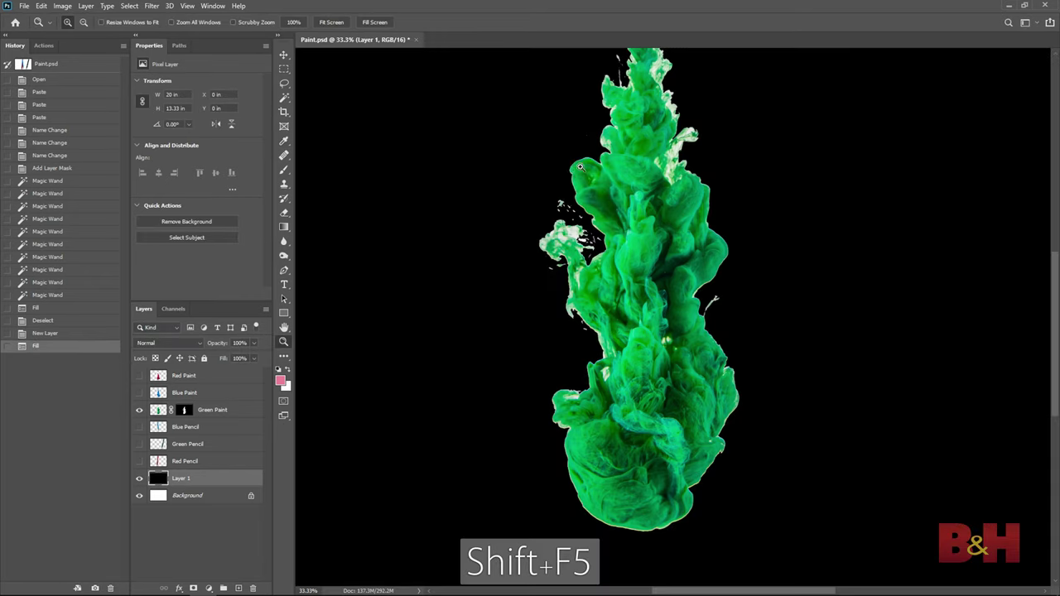
Brush black on the Green Paint mask over the white patches and stray fragment at top.
{"action": "left_click_drag", "start_coordinate": [536, 199], "coordinate": [523, 377]}
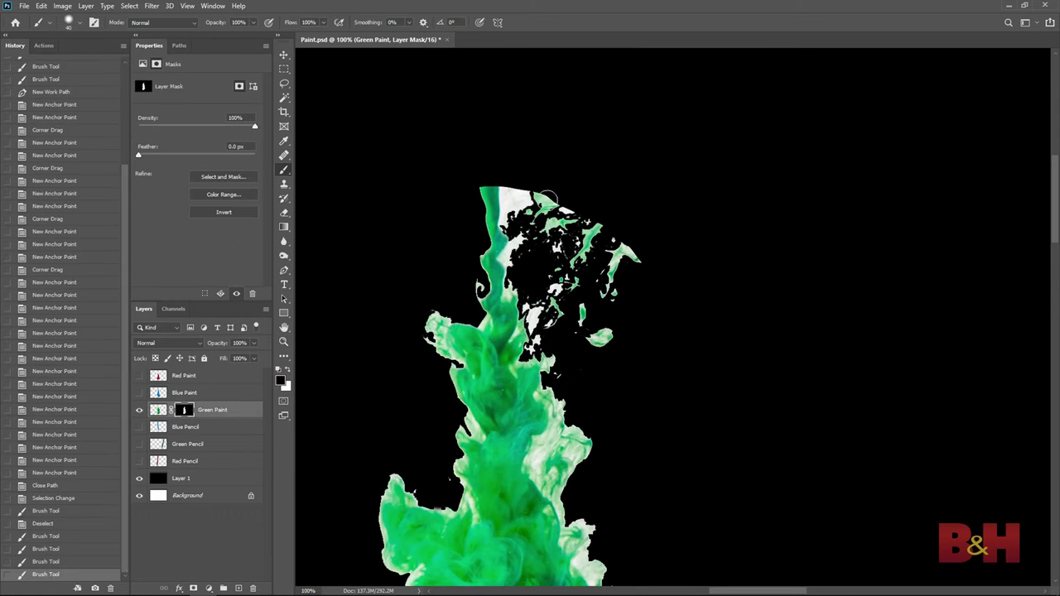
{"action": "mouse_move", "coordinate": [547, 197]}
{"action": "left_mouse_down"}
{"action": "mouse_move", "coordinate": [573, 276]}
{"action": "mouse_move", "coordinate": [580, 341]}
{"action": "left_mouse_up"}
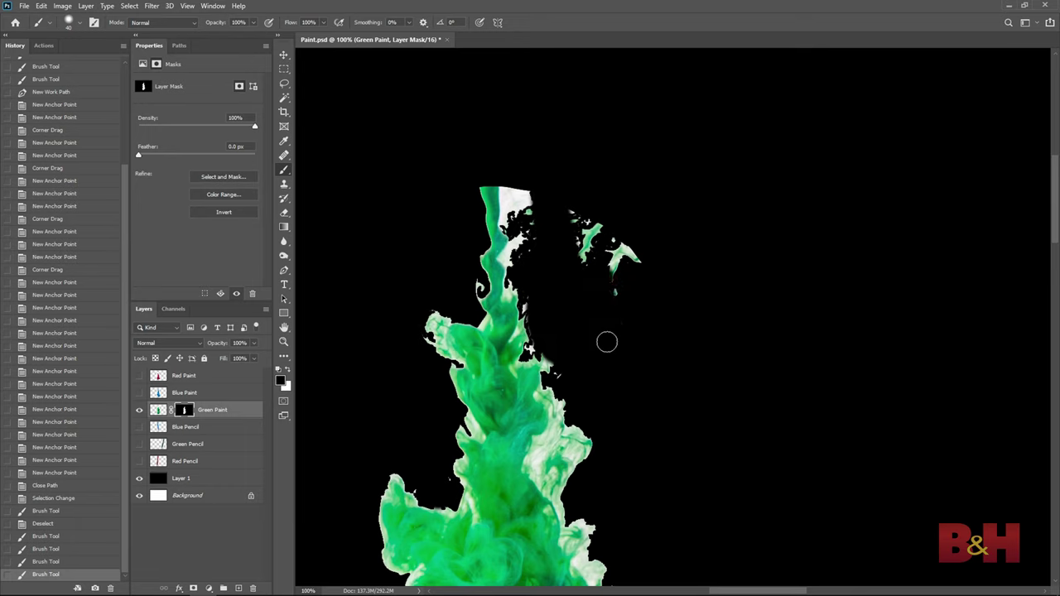
{"action": "mouse_move", "coordinate": [606, 342]}
{"action": "left_mouse_down"}
{"action": "mouse_move", "coordinate": [606, 316]}
{"action": "mouse_move", "coordinate": [580, 293]}
{"action": "left_mouse_up"}
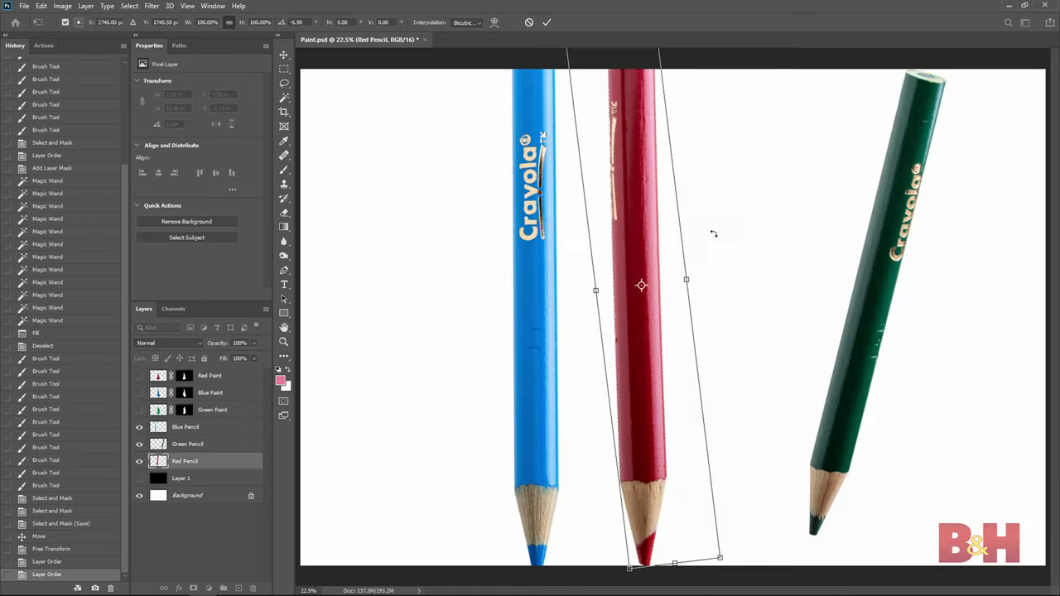
Commit the transform, show rulers, and add two horizontal guides, one near the top.
{"action": "key", "text": "Return"}
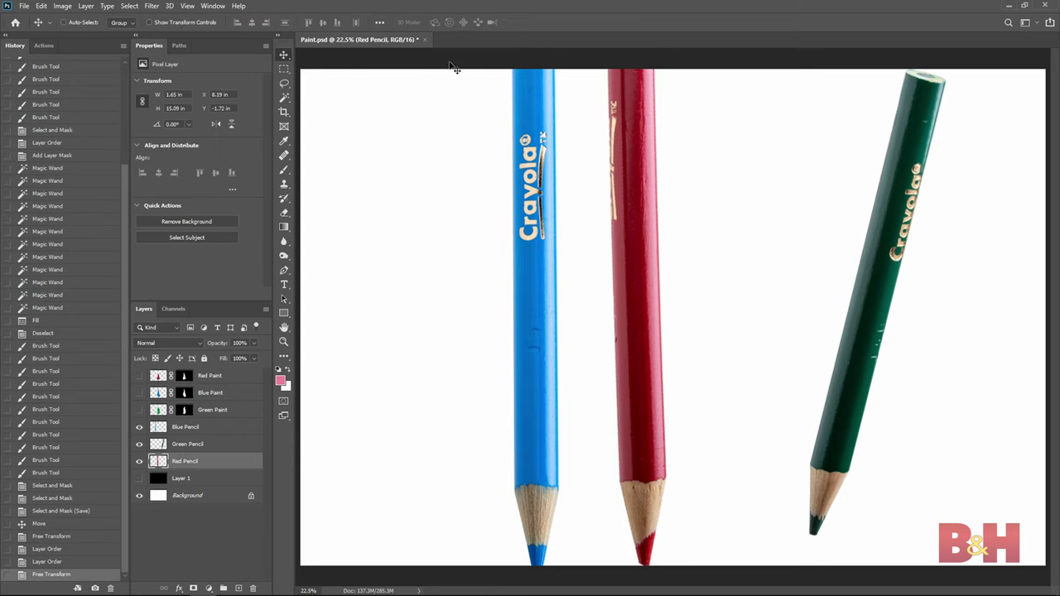
{"action": "key", "text": "ctrl+r"}
{"action": "left_click_drag", "start_coordinate": [488, 55], "coordinate": [503, 109]}
{"action": "left_click_drag", "start_coordinate": [572, 53], "coordinate": [530, 335]}
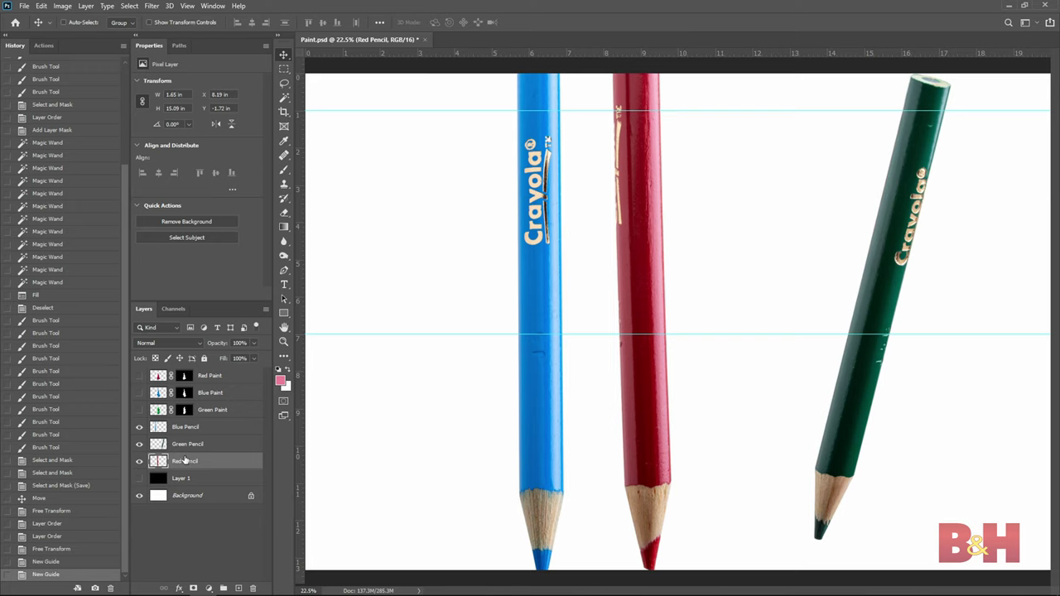
Scale the red pencil to 40% and align its top with the upper guide.
{"action": "key", "text": "ctrl+t"}
{"action": "left_click_drag", "start_coordinate": [677, 568], "coordinate": [661, 464]}
{"action": "left_click_drag", "start_coordinate": [653, 185], "coordinate": [653, 175]}
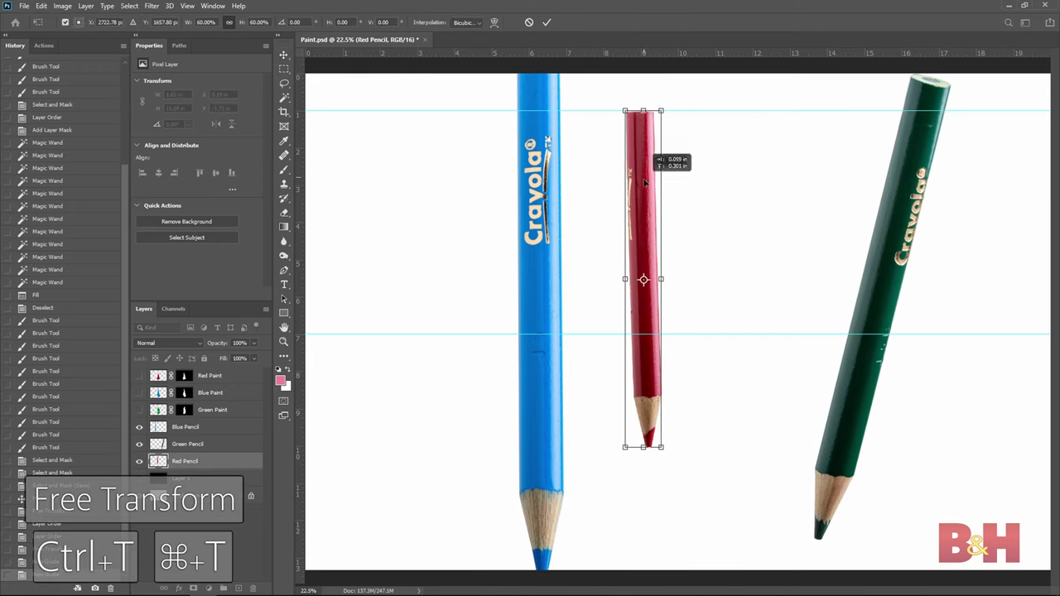
{"action": "left_click_drag", "start_coordinate": [700, 310], "coordinate": [699, 309]}
{"action": "double_click", "coordinate": [259, 22]}
{"action": "type", "text": "50"}
{"action": "key", "text": "Return"}
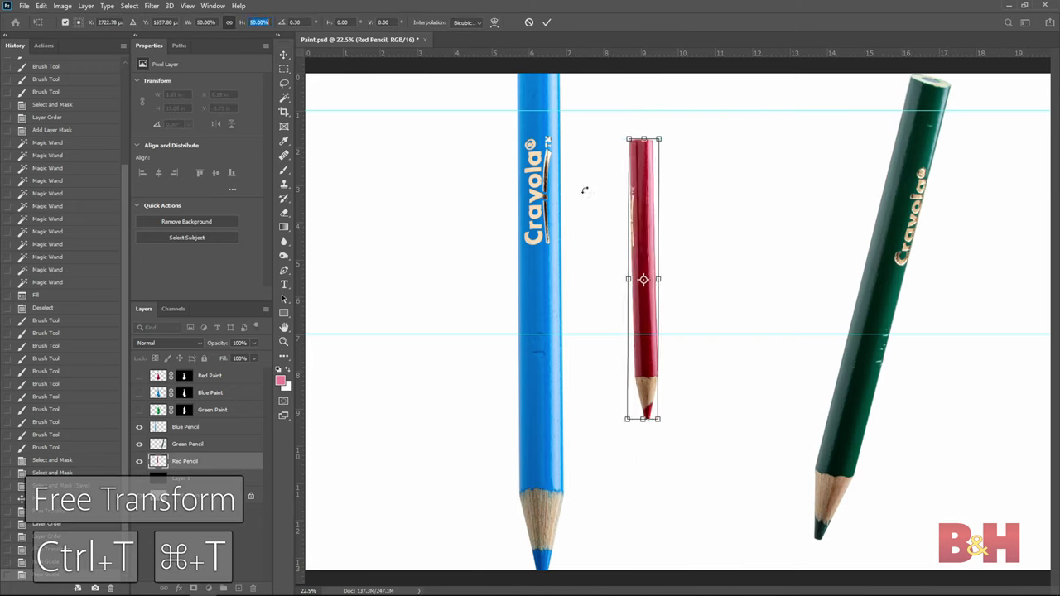
{"action": "left_click_drag", "start_coordinate": [647, 215], "coordinate": [647, 187]}
{"action": "double_click", "coordinate": [259, 23]}
{"action": "type", "text": "40"}
{"action": "key", "text": "Return"}
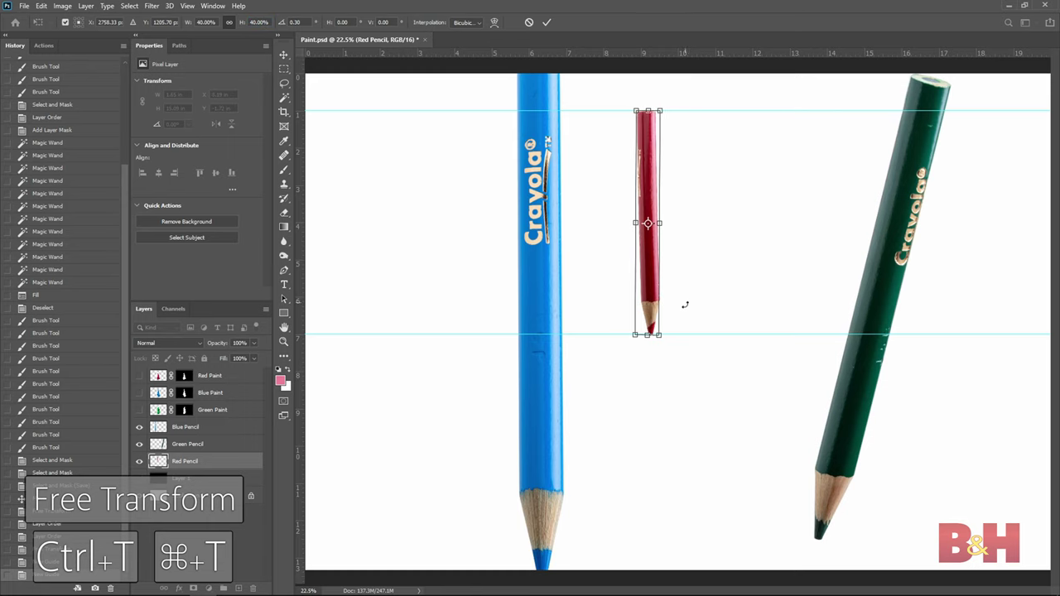
{"action": "left_click_drag", "start_coordinate": [684, 303], "coordinate": [681, 310]}
{"action": "key", "text": "Return"}
Scale the blue pencil to 40% and move its top up to the guide.
{"action": "left_click", "coordinate": [184, 426]}
{"action": "key", "text": "ctrl+t"}
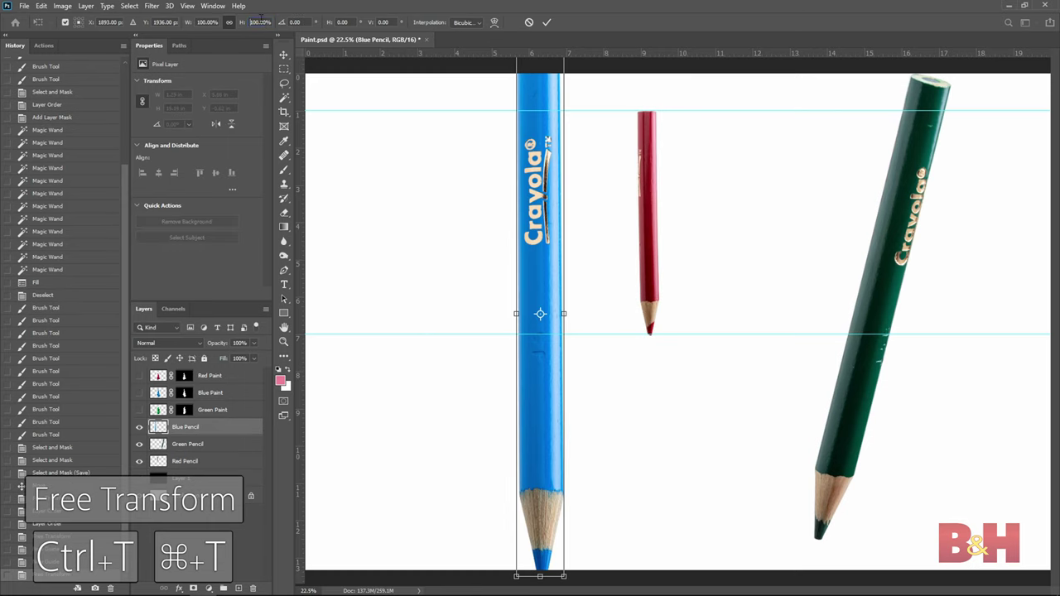
{"action": "double_click", "coordinate": [259, 23]}
{"action": "type", "text": "40"}
{"action": "key", "text": "Return"}
{"action": "left_click_drag", "start_coordinate": [540, 279], "coordinate": [540, 181]}
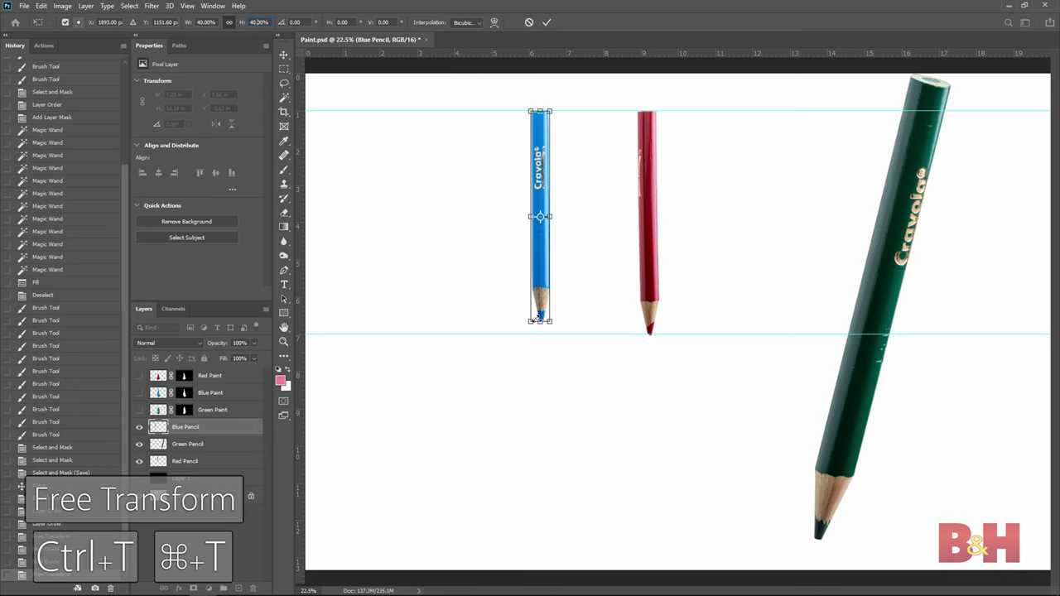
{"action": "left_click_drag", "start_coordinate": [539, 318], "coordinate": [549, 334]}
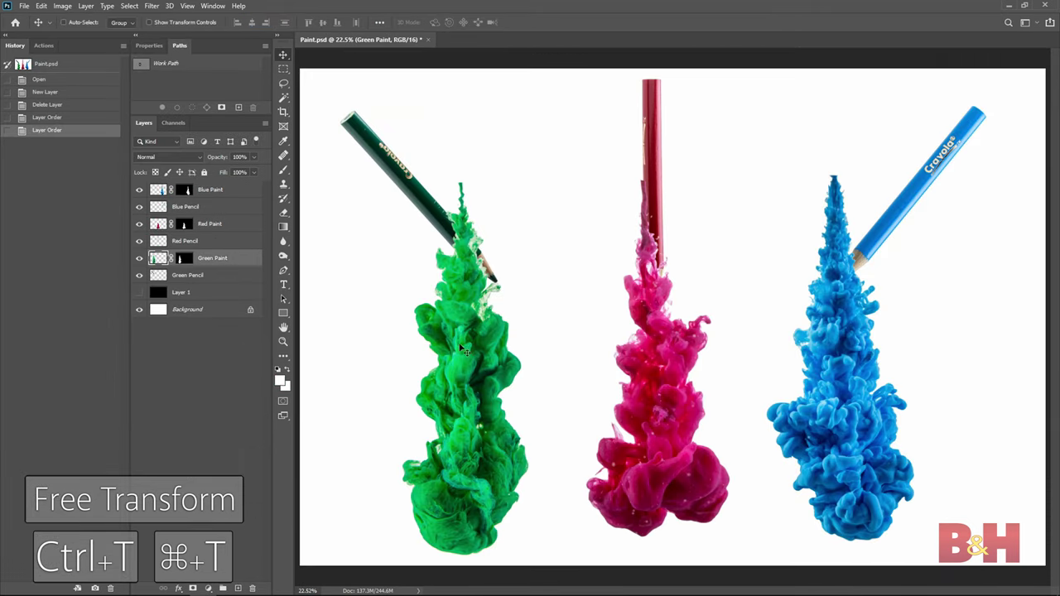
Tilt the green paint cloud and move it up to the green pencil's tip.
{"action": "left_click_drag", "start_coordinate": [459, 346], "coordinate": [463, 347]}
{"action": "key", "text": "ctrl+t"}
{"action": "mouse_move", "coordinate": [610, 237]}
{"action": "left_mouse_down"}
{"action": "mouse_move", "coordinate": [621, 314]}
{"action": "mouse_move", "coordinate": [598, 340]}
{"action": "left_mouse_up"}
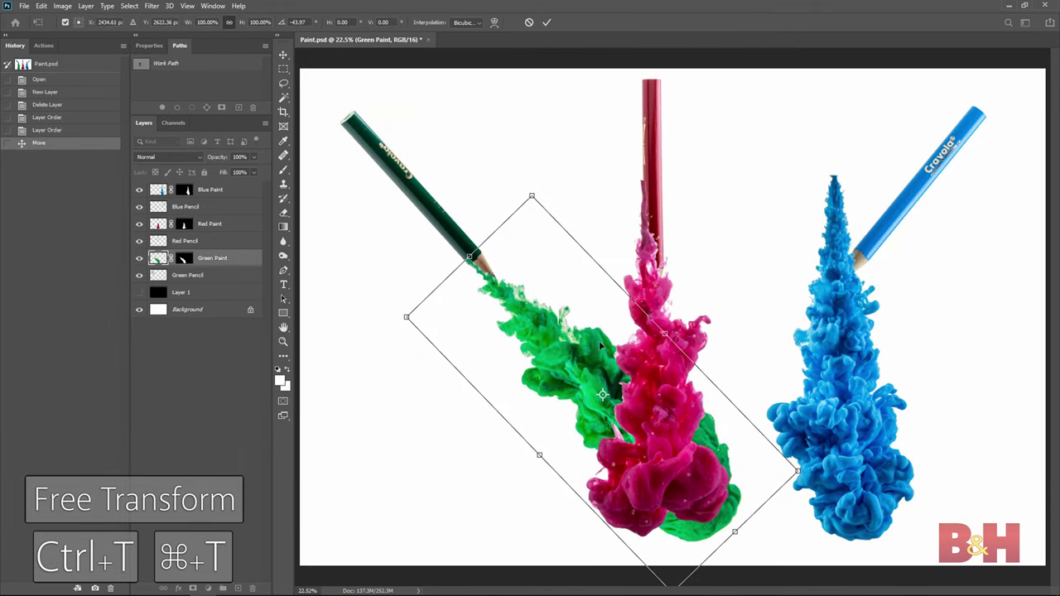
{"action": "key", "text": "Return"}
{"action": "mouse_move", "coordinate": [492, 244]}
{"action": "left_mouse_down"}
{"action": "mouse_move", "coordinate": [489, 283]}
{"action": "mouse_move", "coordinate": [513, 294]}
{"action": "left_mouse_up"}
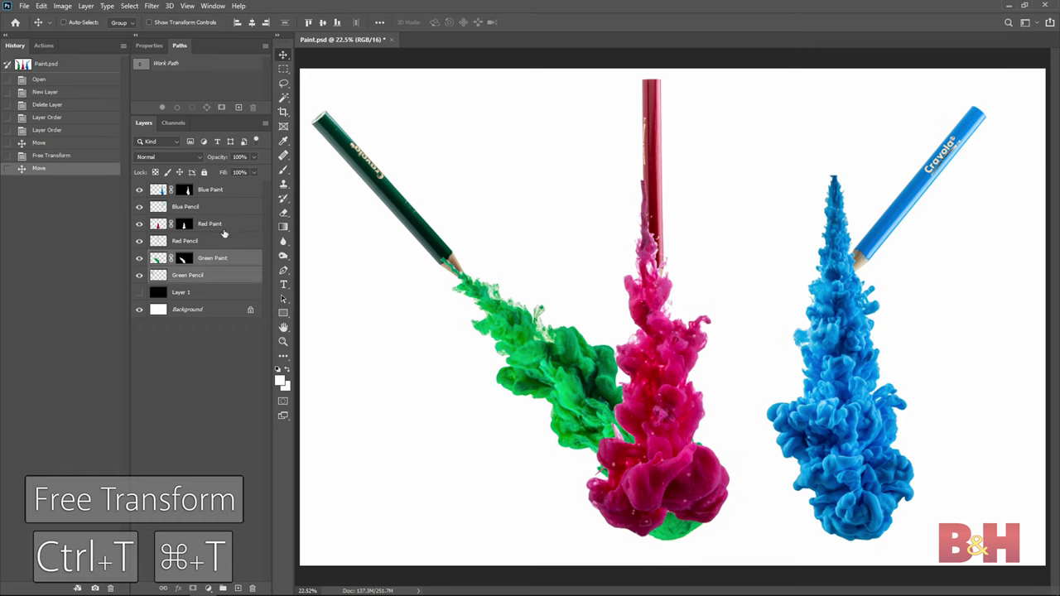
Lower and rotate the red paint, and angle the blue paint toward the blue pencil's tip.
{"action": "left_click", "coordinate": [216, 225]}
{"action": "mouse_move", "coordinate": [667, 331]}
{"action": "left_mouse_down"}
{"action": "mouse_move", "coordinate": [685, 307]}
{"action": "mouse_move", "coordinate": [687, 323]}
{"action": "left_mouse_up"}
{"action": "key", "text": "ctrl+t"}
{"action": "mouse_move", "coordinate": [791, 255]}
{"action": "left_mouse_down"}
{"action": "mouse_move", "coordinate": [726, 326]}
{"action": "mouse_move", "coordinate": [703, 313]}
{"action": "left_mouse_up"}
{"action": "key", "text": "Return"}
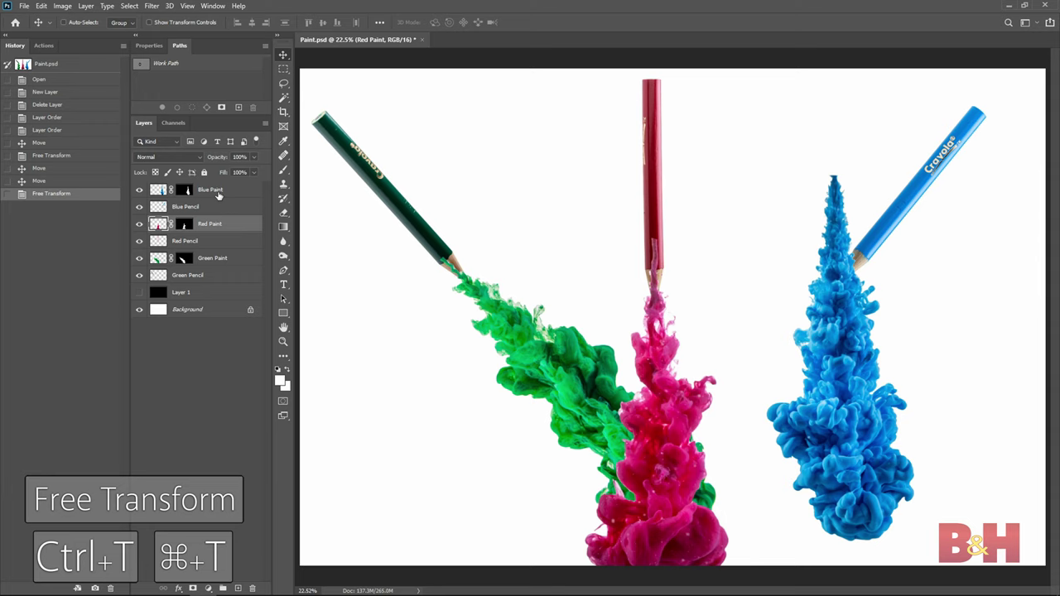
{"action": "left_click", "coordinate": [218, 191]}
{"action": "key", "text": "ctrl+t"}
{"action": "mouse_move", "coordinate": [955, 224]}
{"action": "left_mouse_down"}
{"action": "mouse_move", "coordinate": [816, 350]}
{"action": "mouse_move", "coordinate": [762, 341]}
{"action": "left_mouse_up"}
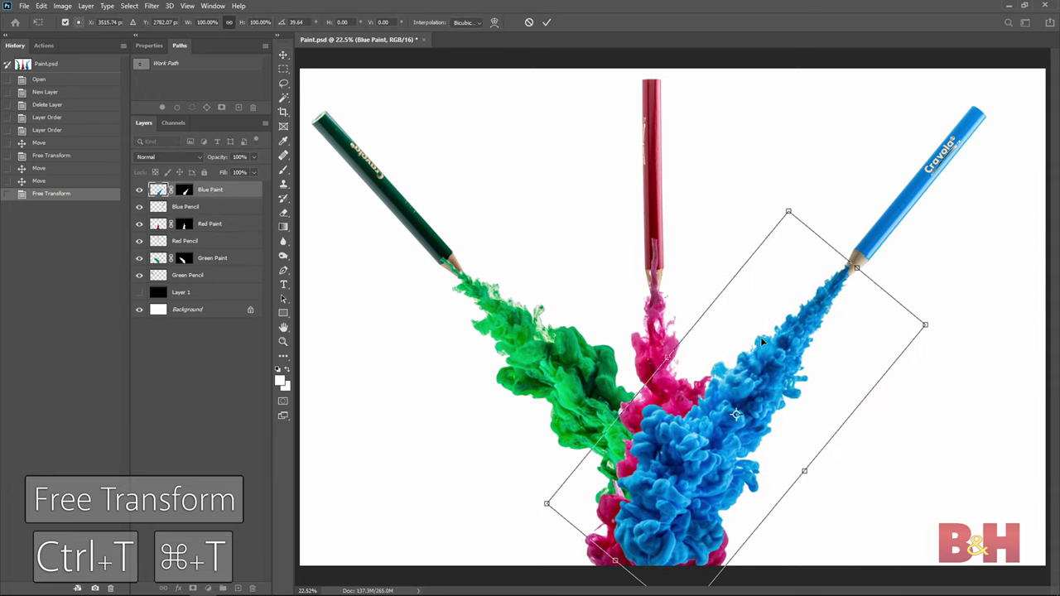
{"action": "key", "text": "Return"}
Move the blue pencil-and-paint pair left, and shift and tilt the red pair.
{"action": "left_click", "coordinate": [198, 207], "text": "shift"}
{"action": "left_click_drag", "start_coordinate": [880, 241], "coordinate": [625, 225]}
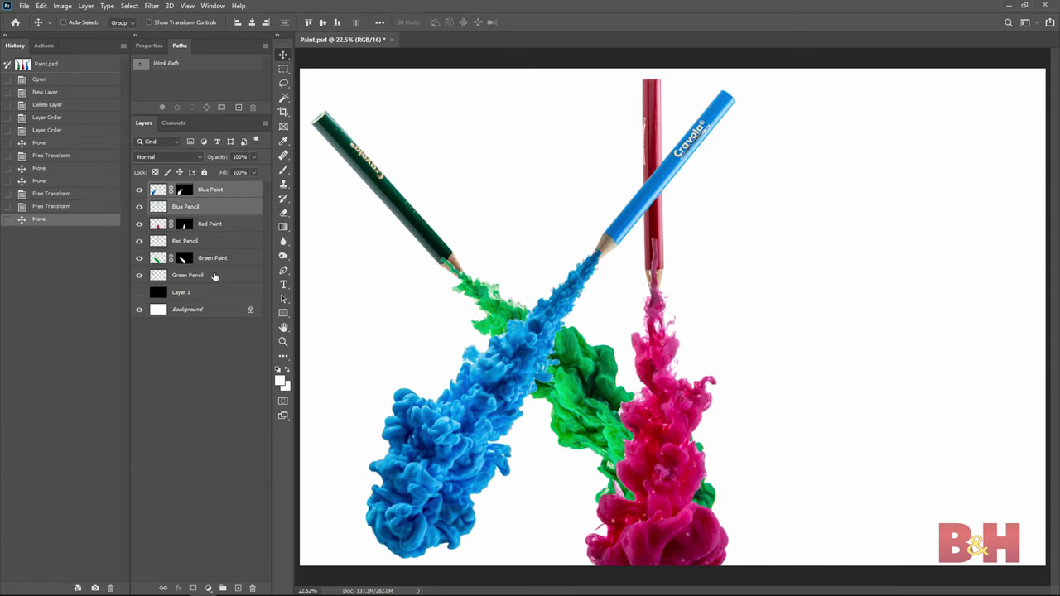
{"action": "left_click", "coordinate": [191, 241]}
{"action": "left_click", "coordinate": [210, 223], "text": "shift"}
{"action": "left_click_drag", "start_coordinate": [751, 373], "coordinate": [840, 373]}
{"action": "key", "text": "ctrl+t"}
{"action": "mouse_move", "coordinate": [864, 114]}
{"action": "left_mouse_down"}
{"action": "mouse_move", "coordinate": [752, 213]}
{"action": "mouse_move", "coordinate": [934, 222]}
{"action": "mouse_move", "coordinate": [927, 249]}
{"action": "left_mouse_up"}
{"action": "key", "text": "Return"}
Move the green pair right and tilt it, then tilt the blue pencil-and-paint pair.
{"action": "left_click", "coordinate": [212, 257]}
{"action": "left_click", "coordinate": [187, 275], "text": "shift"}
{"action": "left_click_drag", "start_coordinate": [658, 230], "coordinate": [828, 248]}
{"action": "key", "text": "ctrl+t"}
{"action": "mouse_move", "coordinate": [828, 248]}
{"action": "left_mouse_down"}
{"action": "mouse_move", "coordinate": [867, 284]}
{"action": "mouse_move", "coordinate": [862, 275]}
{"action": "left_mouse_up"}
{"action": "key", "text": "Return"}
{"action": "left_click", "coordinate": [210, 189]}
{"action": "left_click", "coordinate": [186, 206], "text": "shift"}
{"action": "key", "text": "ctrl+t"}
{"action": "left_click_drag", "start_coordinate": [759, 141], "coordinate": [698, 165]}
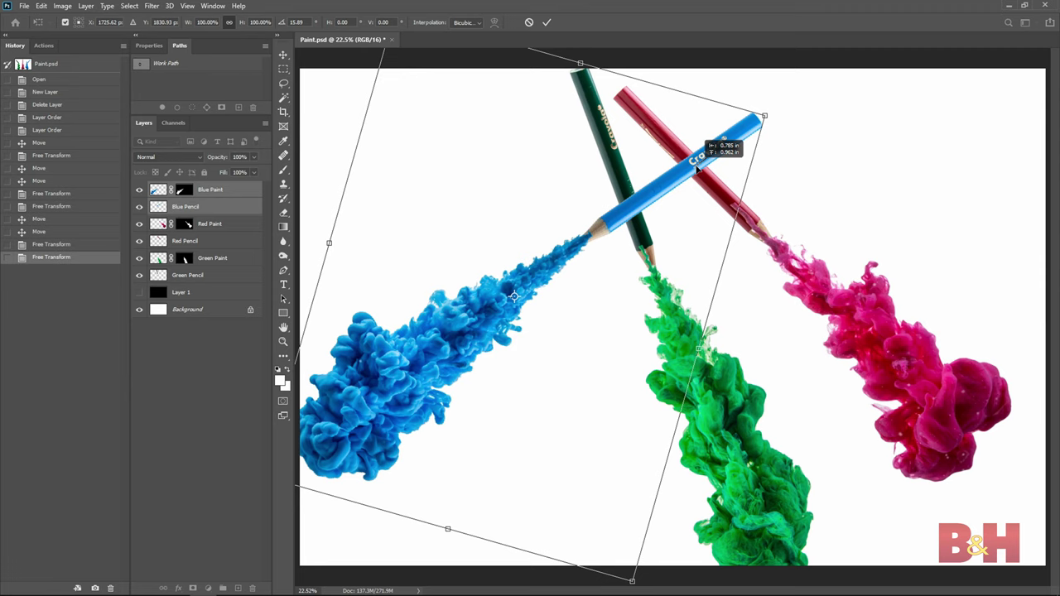
{"action": "key", "text": "Return"}
Scale all pencil and paint layers to 85% and nudge them upward.
{"action": "left_click", "coordinate": [187, 275], "text": "shift"}
{"action": "key", "text": "ctrl+t"}
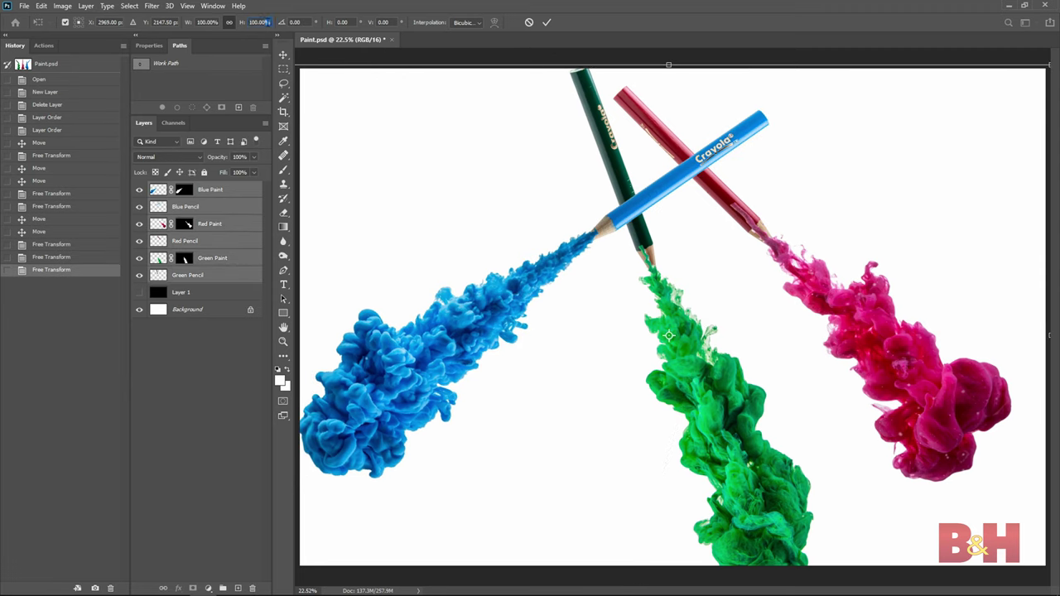
{"action": "type", "text": "85"}
{"action": "key", "text": "Return"}
{"action": "key", "text": "Return"}
{"action": "key", "text": "Up"}
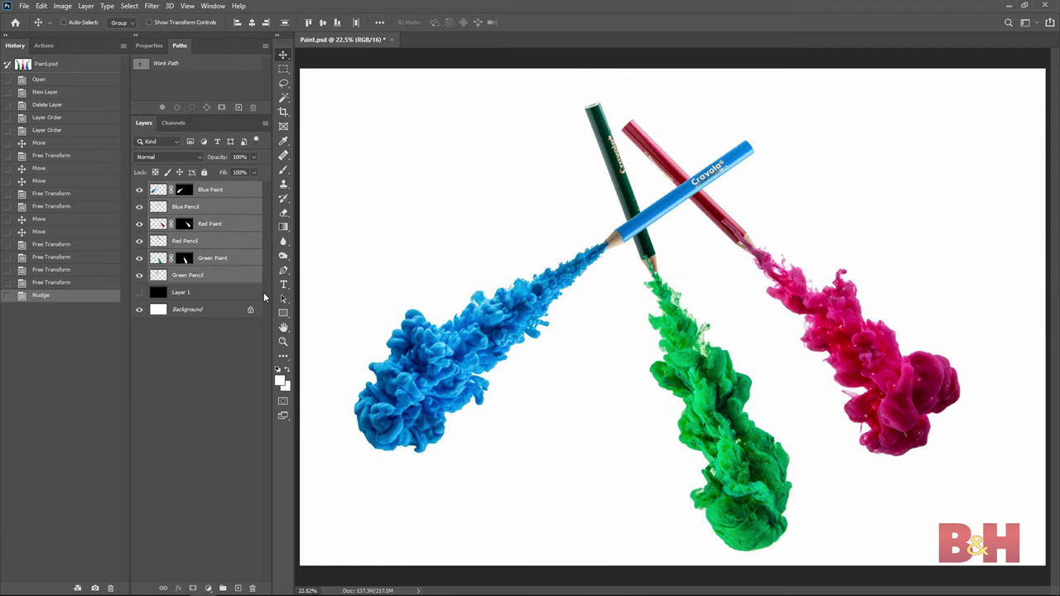
{"action": "key", "text": "Up"}
{"action": "key", "text": "Up"}
{"action": "key", "text": "Up"}
{"action": "key", "text": "Up"}
{"action": "key", "text": "Up"}
{"action": "key", "text": "Up"}
{"action": "key", "text": "Up"}
{"action": "key", "text": "Up"}
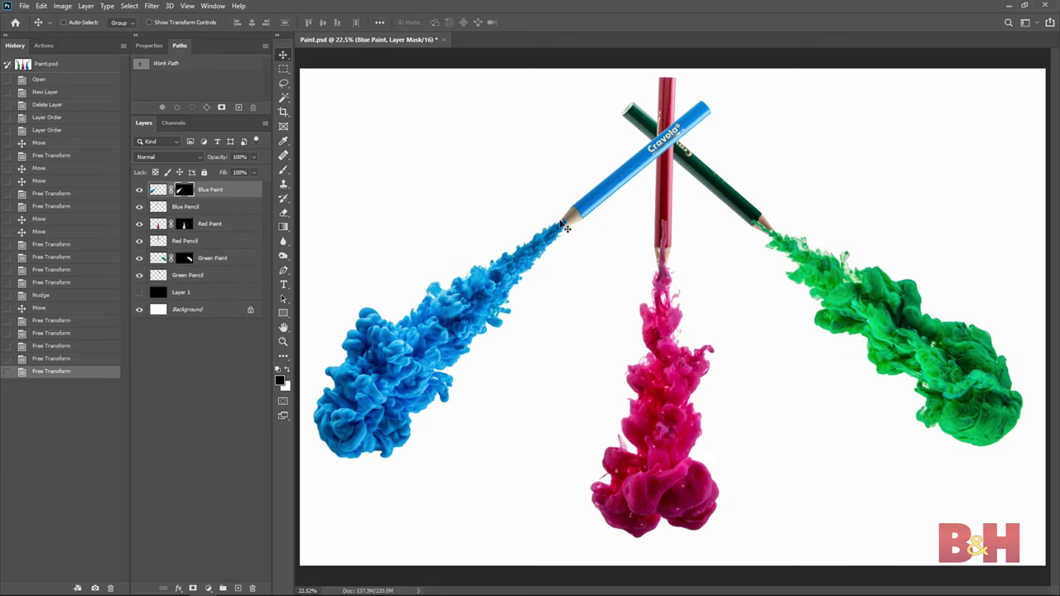
Zoom in on the blue tip, set Blue Paint to 50% opacity, and mask the paint off the tip.
{"action": "key", "text": "z"}
{"action": "left_click_drag", "start_coordinate": [547, 203], "coordinate": [588, 244]}
{"action": "mouse_move", "coordinate": [493, 155]}
{"action": "left_mouse_down"}
{"action": "mouse_move", "coordinate": [531, 216]}
{"action": "mouse_move", "coordinate": [585, 259]}
{"action": "left_mouse_up"}
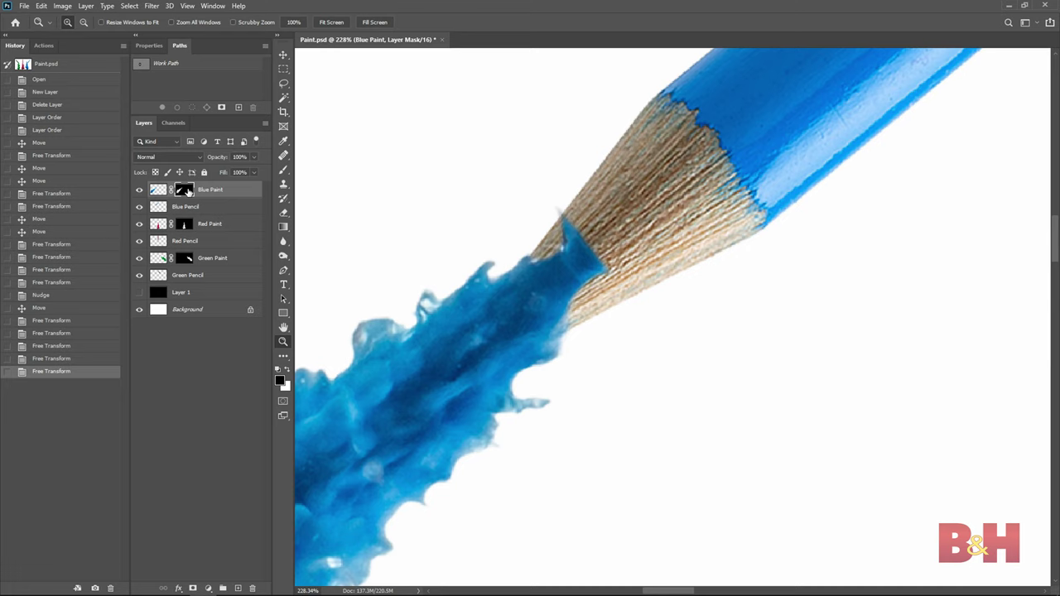
{"action": "key", "text": "v"}
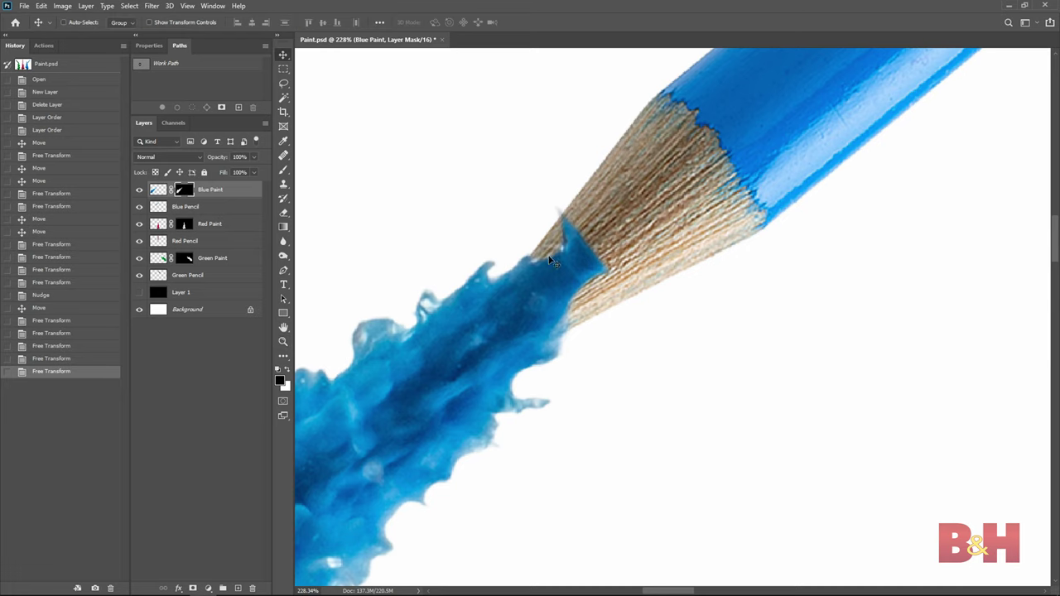
{"action": "key", "text": "5"}
{"action": "key", "text": "b"}
{"action": "left_click", "coordinate": [574, 263]}
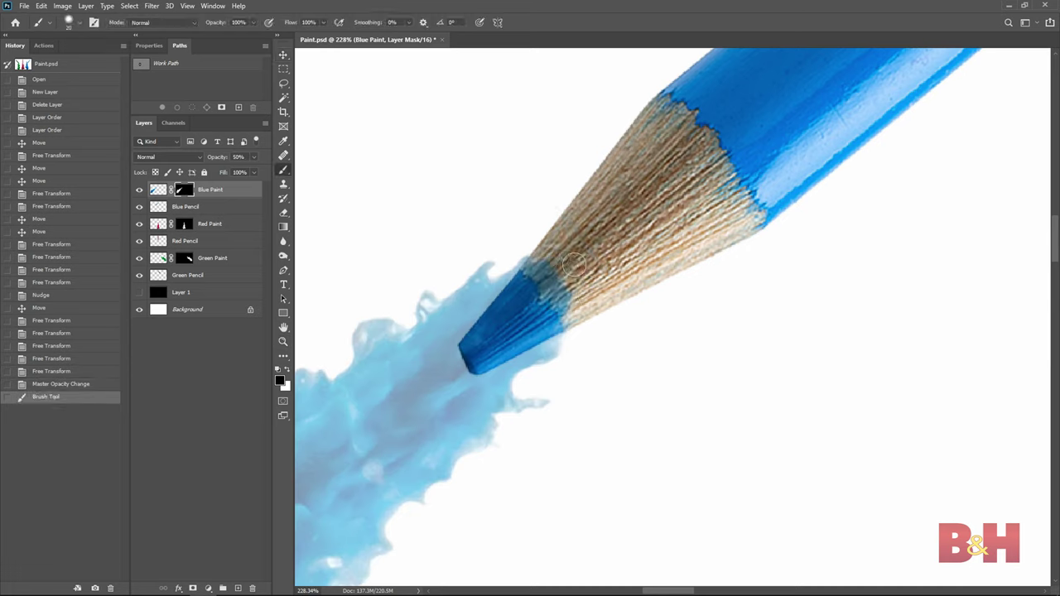
{"action": "mouse_move", "coordinate": [531, 254]}
{"action": "left_mouse_down"}
{"action": "mouse_move", "coordinate": [520, 257]}
{"action": "mouse_move", "coordinate": [526, 265]}
{"action": "left_mouse_up"}
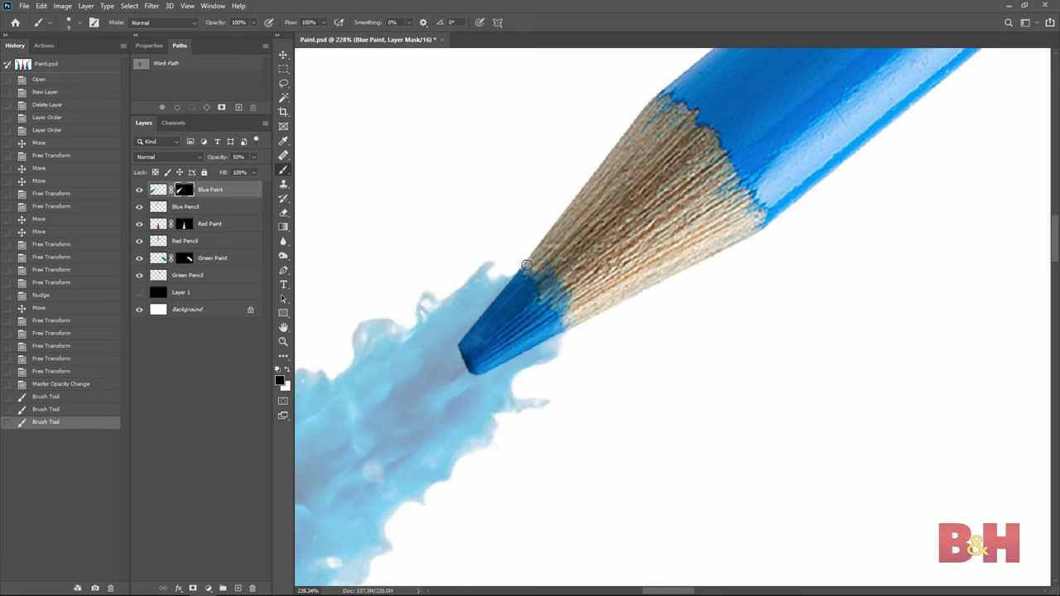
{"action": "left_click", "coordinate": [530, 264]}
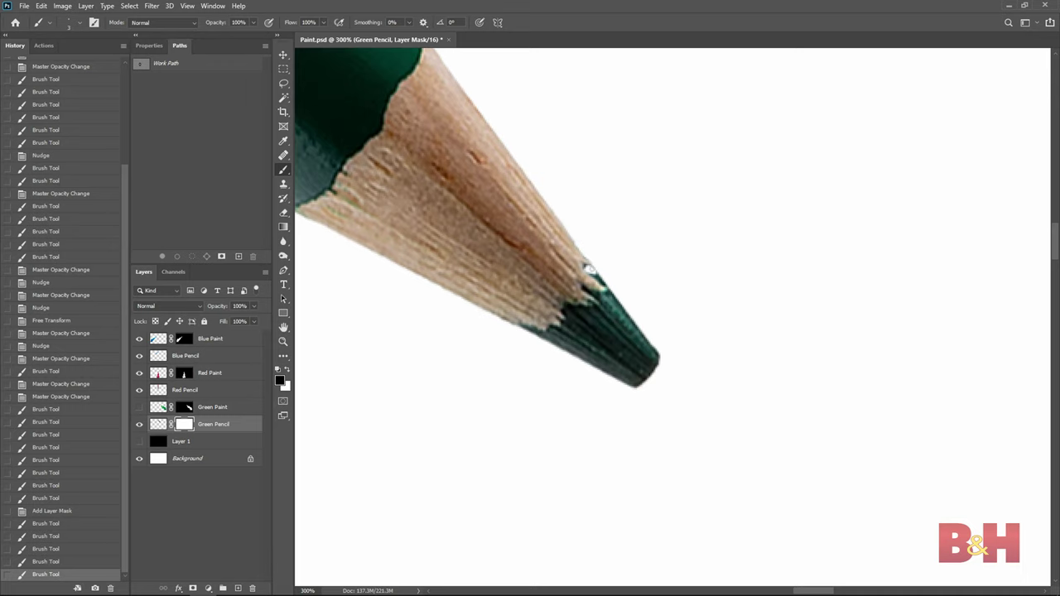
Mask the ragged, dark-edged green pencil tip out of the paint.
{"action": "mouse_move", "coordinate": [617, 296]}
{"action": "left_mouse_down"}
{"action": "mouse_move", "coordinate": [622, 325]}
{"action": "mouse_move", "coordinate": [651, 334]}
{"action": "mouse_move", "coordinate": [638, 394]}
{"action": "left_mouse_up"}
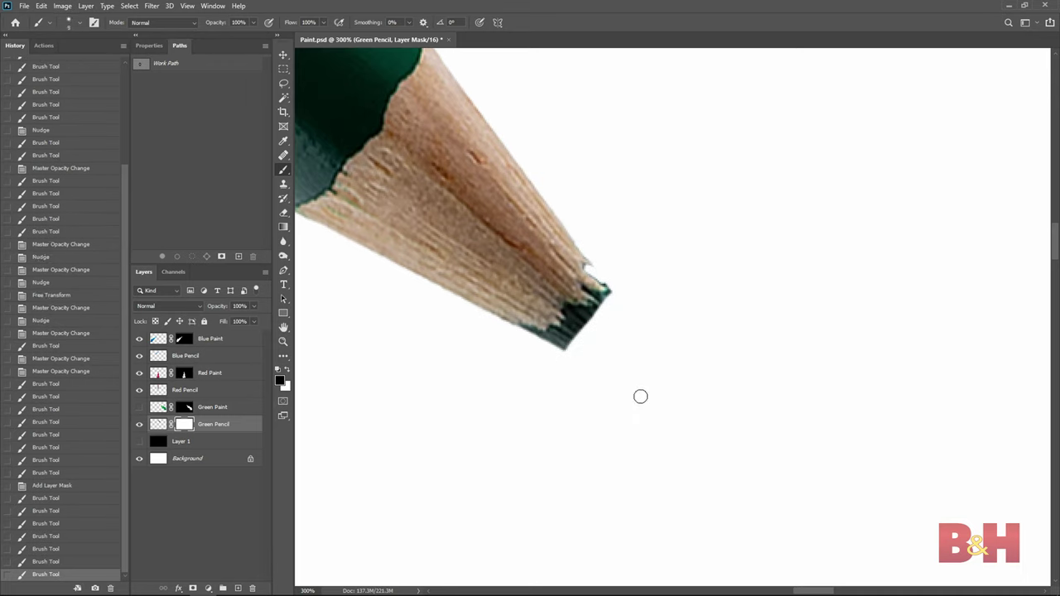
{"action": "left_click_drag", "start_coordinate": [583, 288], "coordinate": [595, 294]}
{"action": "left_click", "coordinate": [594, 300]}
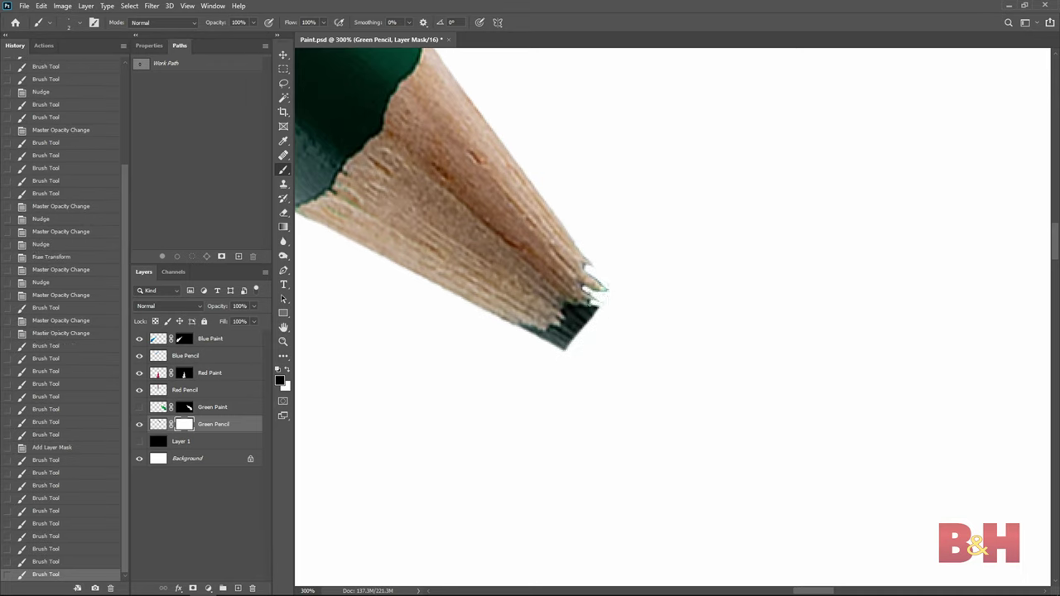
{"action": "left_click", "coordinate": [569, 305]}
{"action": "mouse_move", "coordinate": [589, 308]}
{"action": "left_mouse_down"}
{"action": "mouse_move", "coordinate": [577, 340]}
{"action": "mouse_move", "coordinate": [547, 336]}
{"action": "left_mouse_up"}
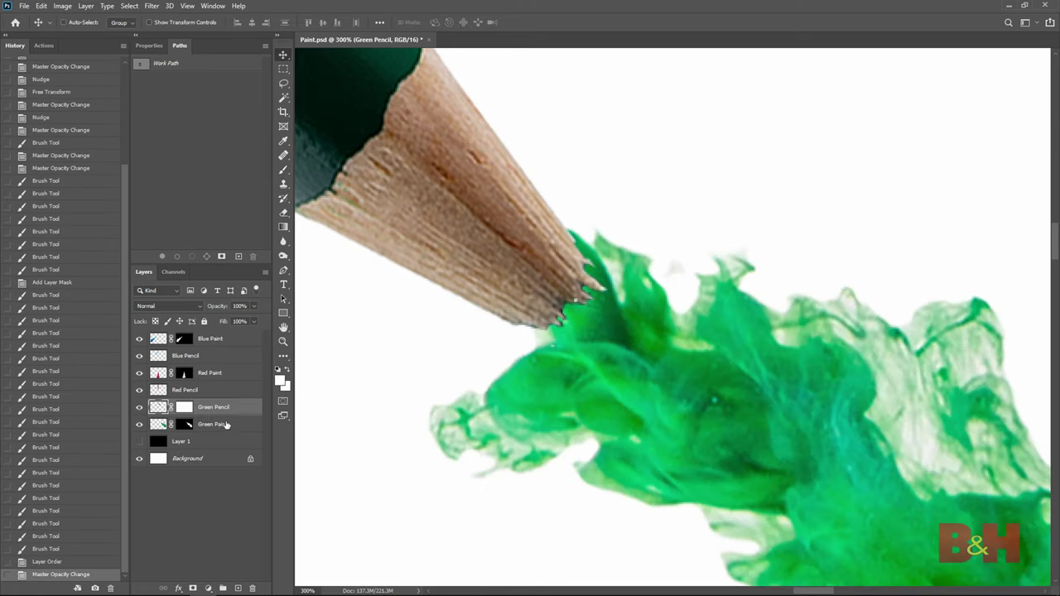
Nudge the Green Paint layer left and up onto its tip, then fit the image in the window.
{"action": "left_click", "coordinate": [207, 423]}
{"action": "key", "text": "Left"}
{"action": "key", "text": "Left"}
{"action": "key", "text": "Left"}
{"action": "key", "text": "Left"}
{"action": "key", "text": "Left"}
{"action": "key", "text": "Left"}
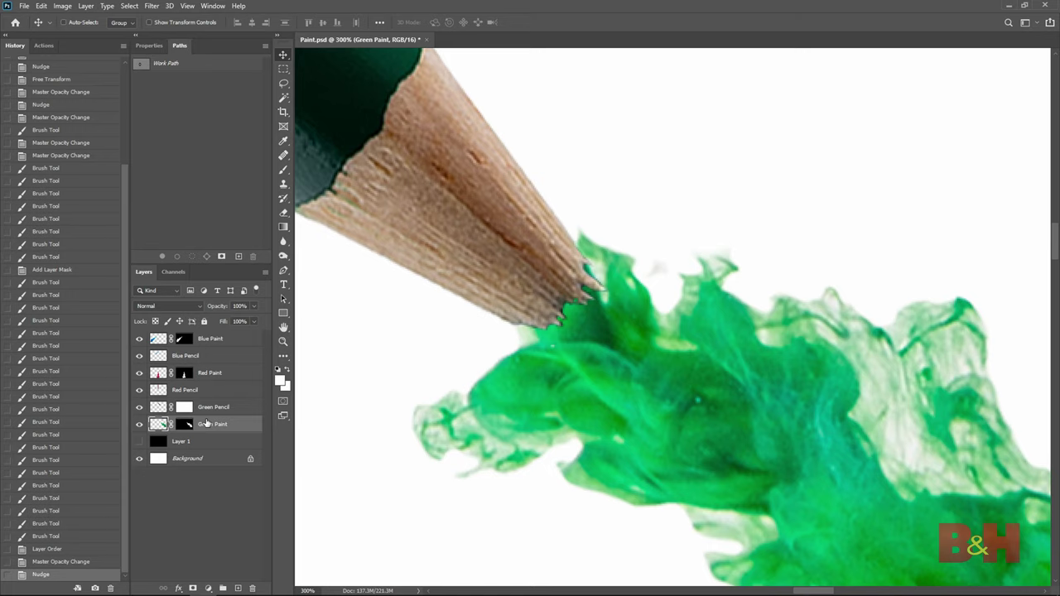
{"action": "key", "text": "Up"}
{"action": "key", "text": "Up"}
{"action": "key", "text": "Up"}
{"action": "key", "text": "Up"}
{"action": "key", "text": "Up"}
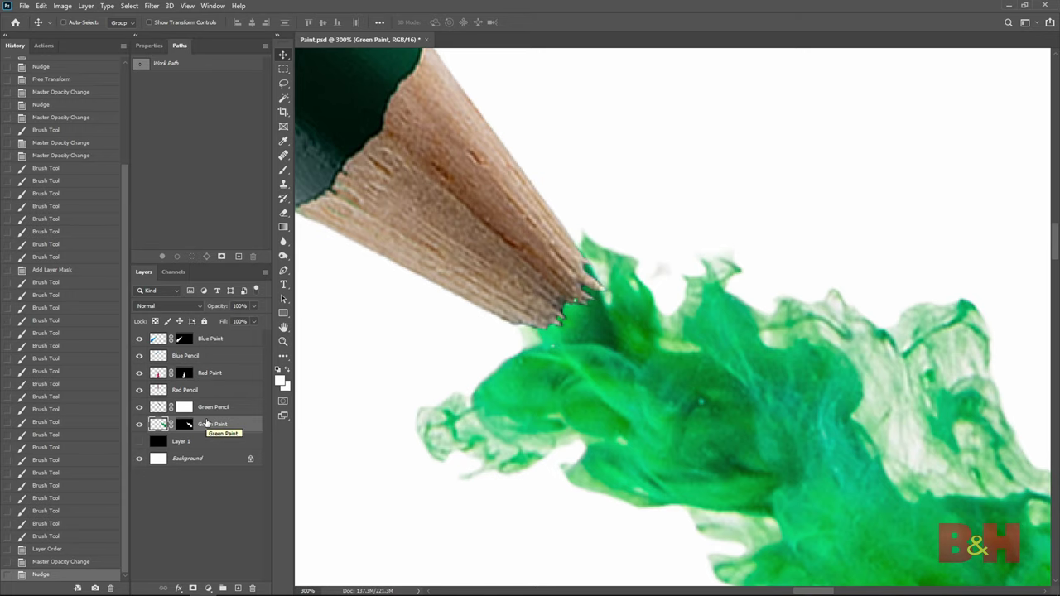
{"action": "key", "text": "z"}
{"action": "left_click", "coordinate": [344, 25]}
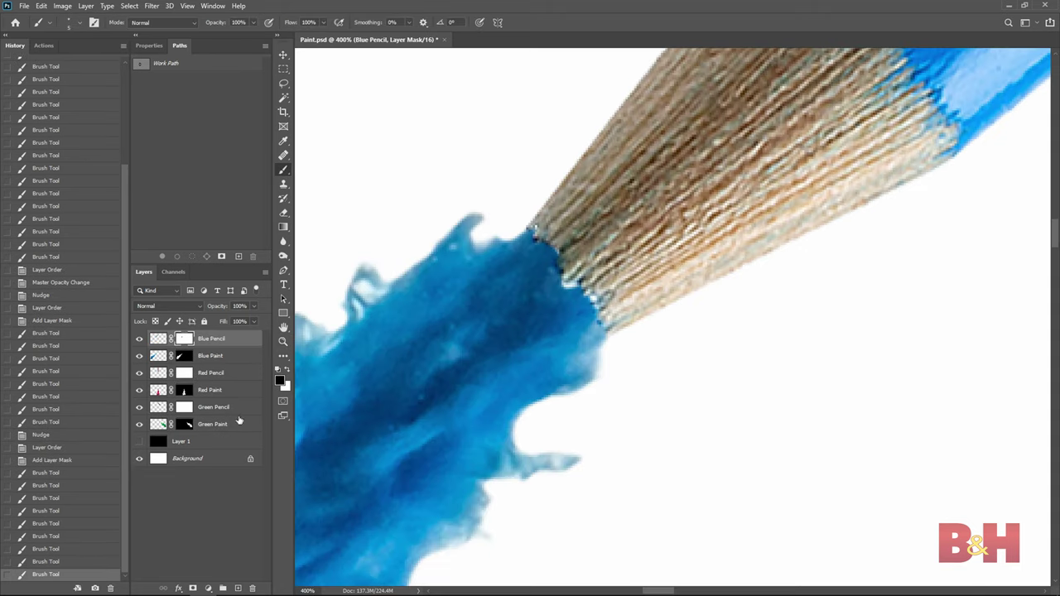
Nudge the Blue Paint layer right and up onto its tip, then Fit Screen.
{"action": "left_click", "coordinate": [228, 355]}
{"action": "key", "text": "v"}
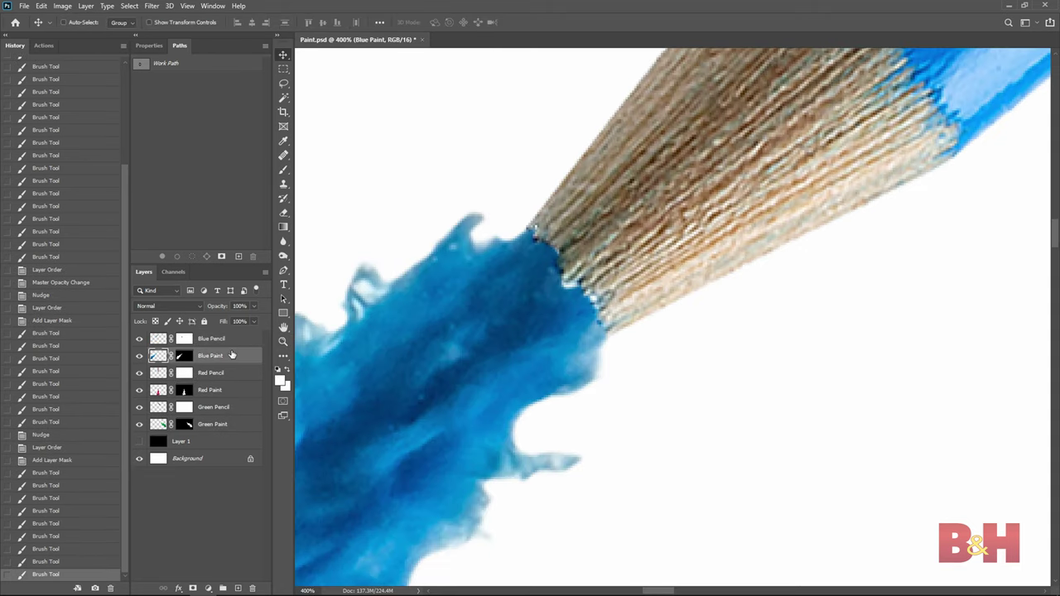
{"action": "key", "text": "Right"}
{"action": "key", "text": "Right"}
{"action": "key", "text": "Right"}
{"action": "key", "text": "Right"}
{"action": "key", "text": "Right"}
{"action": "key", "text": "Right"}
{"action": "key", "text": "Up"}
{"action": "key", "text": "Up"}
{"action": "key", "text": "Up"}
{"action": "key", "text": "Up"}
{"action": "key", "text": "Up"}
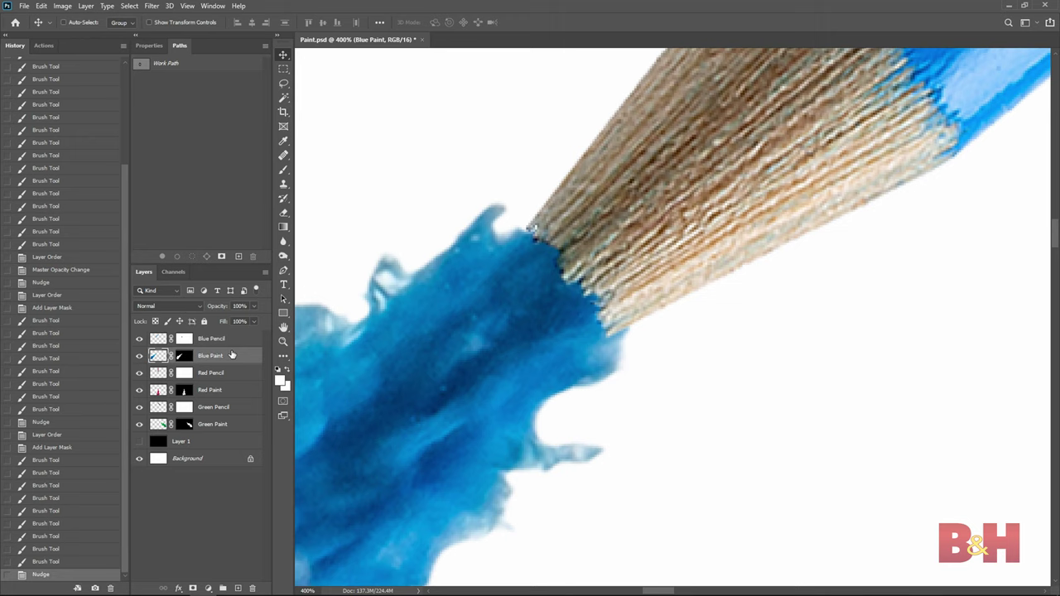
{"action": "key", "text": "Right"}
{"action": "key", "text": "Right"}
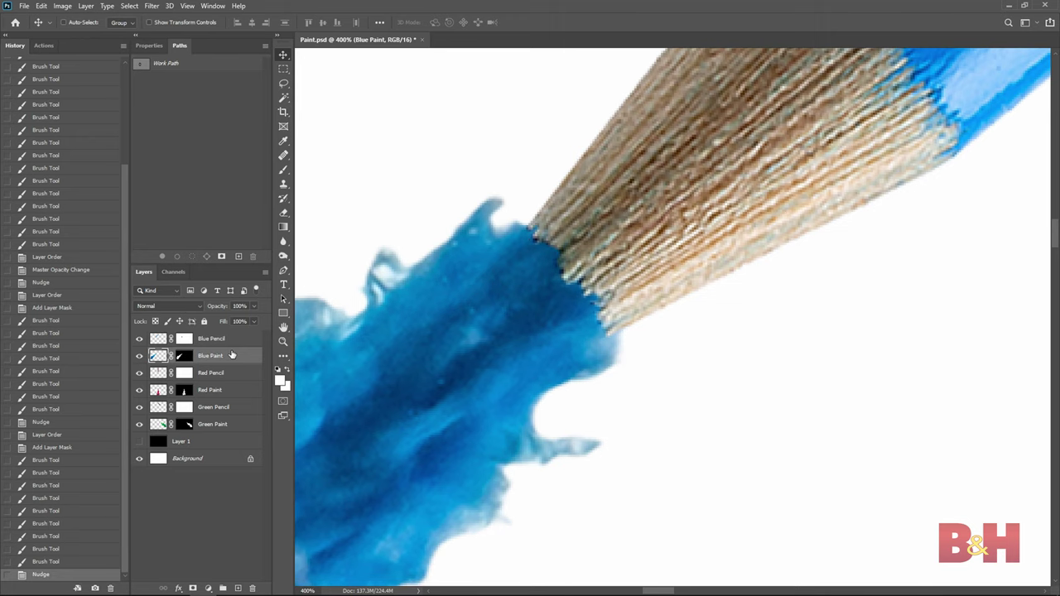
{"action": "key", "text": "z"}
{"action": "key", "text": "ctrl+0"}
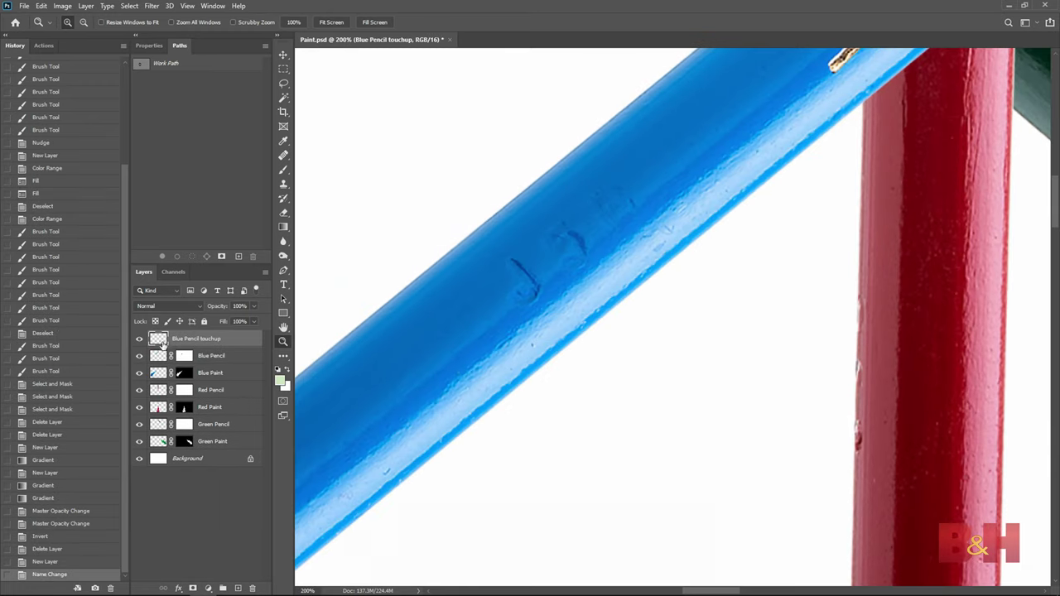
Clone Stamp over the dents near the blue pencil's tip.
{"action": "key", "text": "s"}
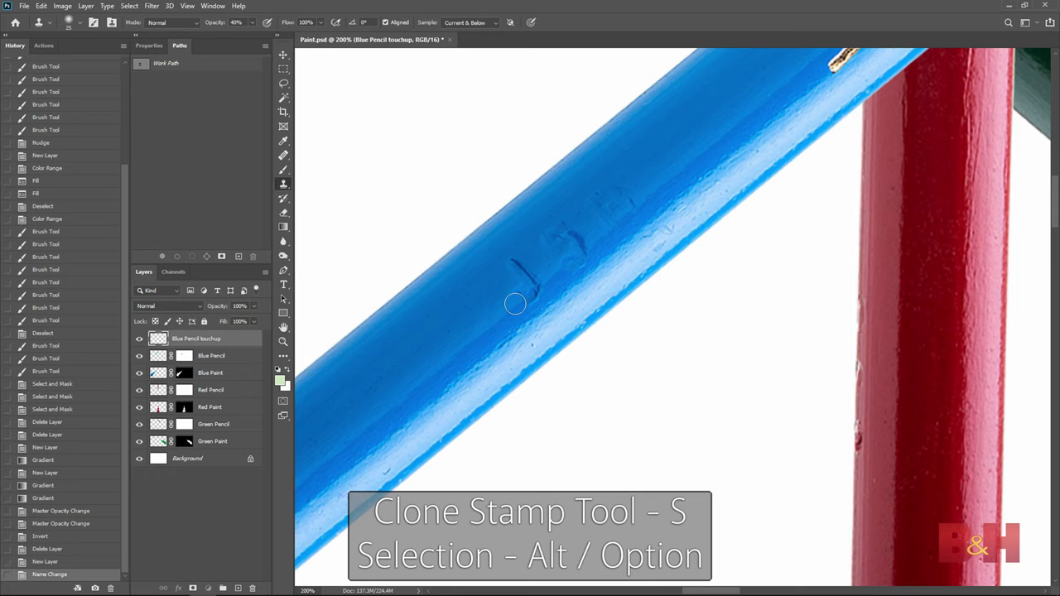
{"action": "left_click", "coordinate": [515, 264]}
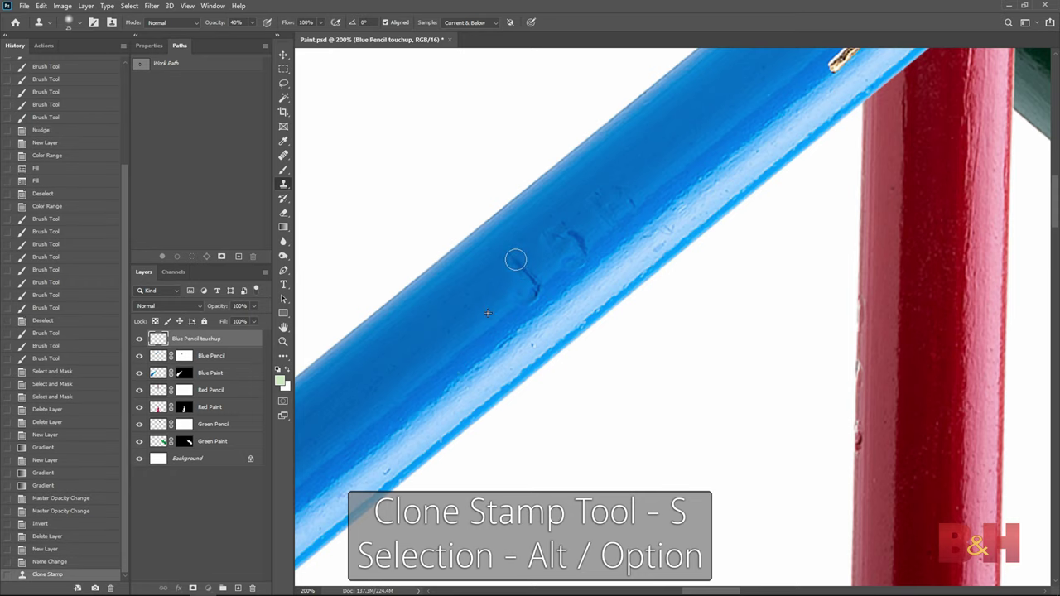
{"action": "left_click", "coordinate": [516, 264]}
{"action": "left_click", "coordinate": [520, 281]}
{"action": "left_click", "coordinate": [529, 294]}
{"action": "left_click", "coordinate": [527, 290]}
{"action": "left_click", "coordinate": [527, 278]}
{"action": "left_click", "coordinate": [527, 279]}
{"action": "left_click", "coordinate": [522, 283]}
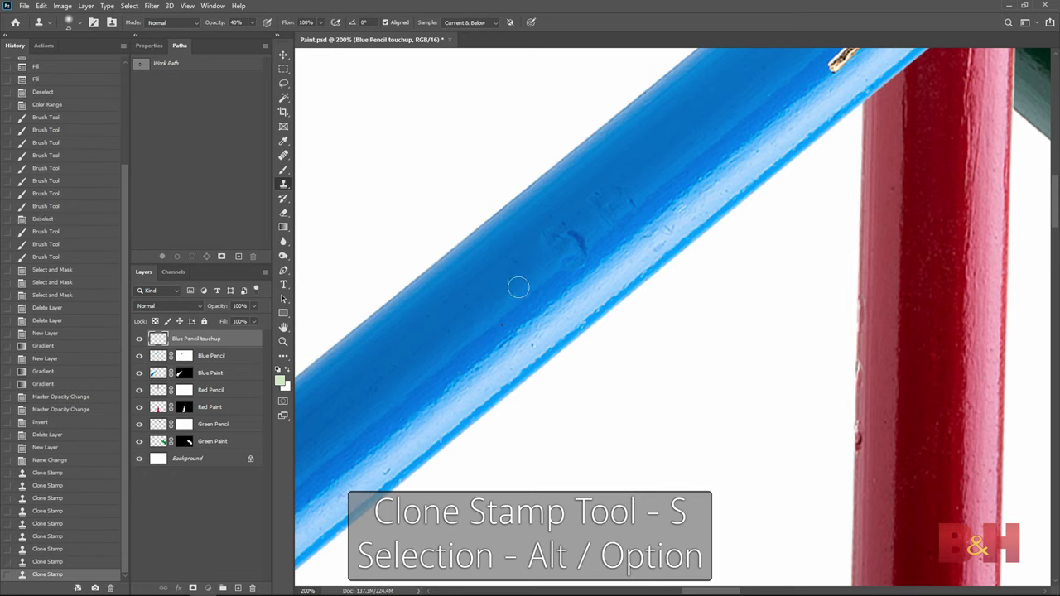
{"action": "left_click", "coordinate": [518, 287]}
{"action": "left_click", "coordinate": [518, 286]}
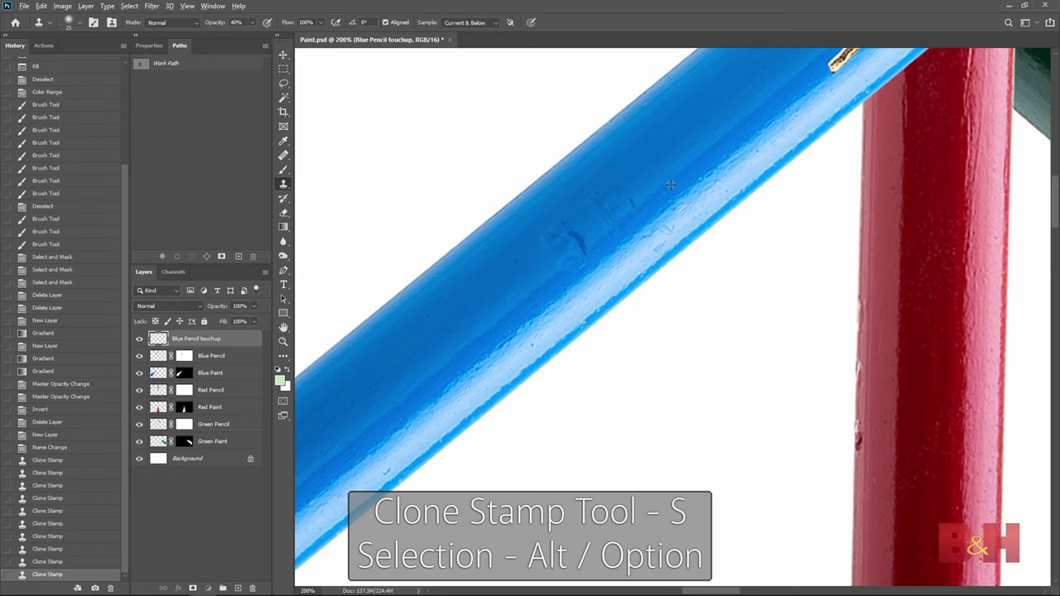
Smooth the blue pencil's barrel surface with cloned texture.
{"action": "left_click", "coordinate": [629, 199]}
{"action": "left_click", "coordinate": [620, 182]}
{"action": "left_click", "coordinate": [620, 195]}
{"action": "left_click", "coordinate": [620, 210]}
{"action": "left_click", "coordinate": [600, 203]}
{"action": "left_click", "coordinate": [584, 196]}
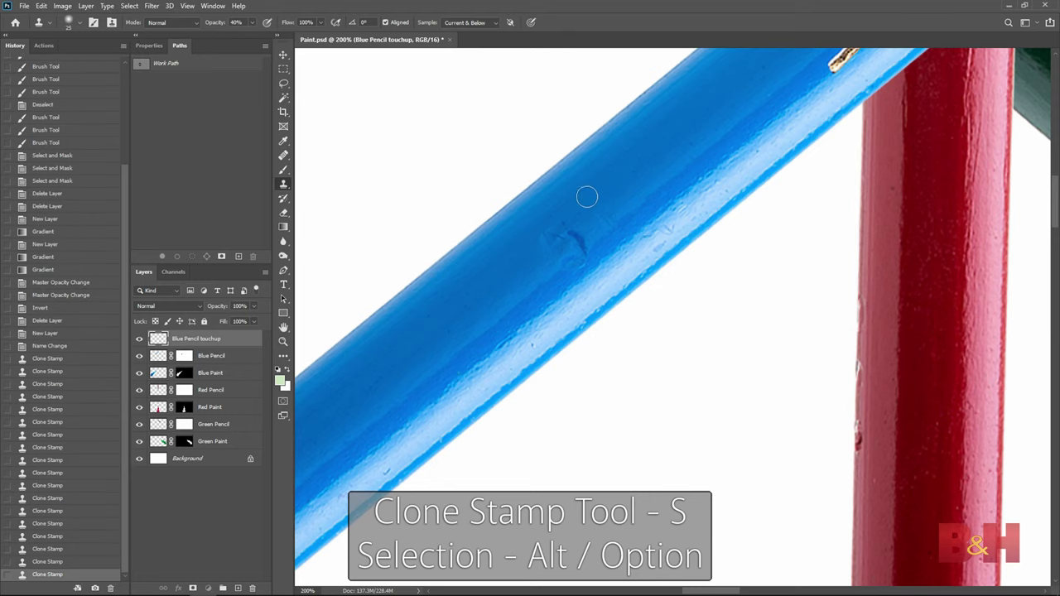
{"action": "left_click", "coordinate": [595, 207]}
{"action": "left_click", "coordinate": [603, 217]}
Clone out the last dent on the blue pencil and blend the retouched area.
{"action": "left_click", "coordinate": [601, 222]}
{"action": "left_click", "coordinate": [583, 232]}
{"action": "left_click", "coordinate": [580, 239]}
{"action": "left_click", "coordinate": [579, 244]}
{"action": "left_click", "coordinate": [576, 249]}
{"action": "left_click", "coordinate": [570, 253]}
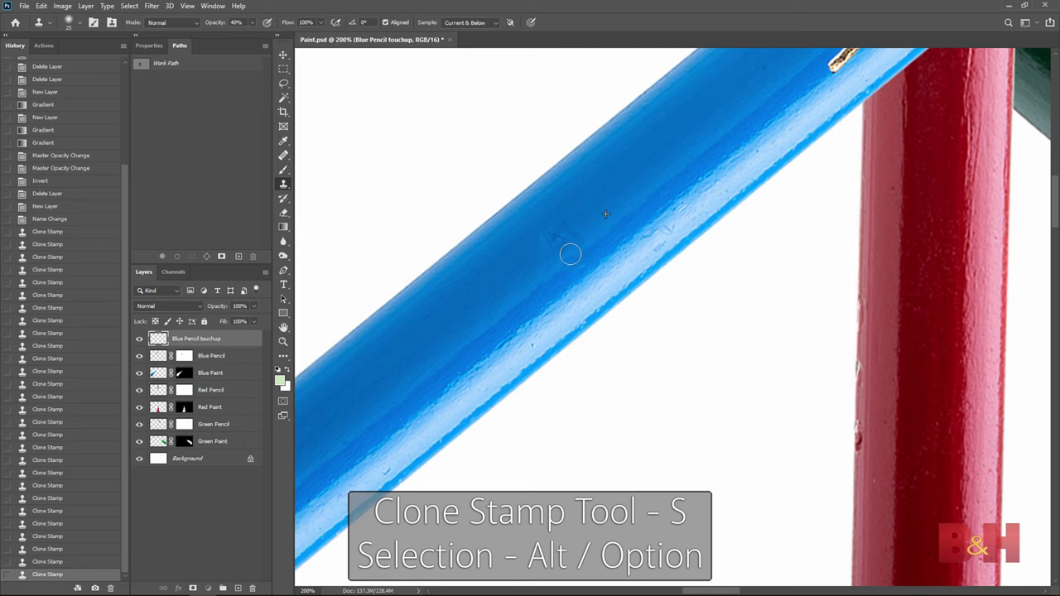
{"action": "left_click", "coordinate": [566, 248]}
{"action": "left_click", "coordinate": [558, 226]}
{"action": "left_click", "coordinate": [553, 230]}
{"action": "left_click", "coordinate": [541, 239]}
{"action": "left_click", "coordinate": [539, 243]}
{"action": "left_click", "coordinate": [543, 242]}
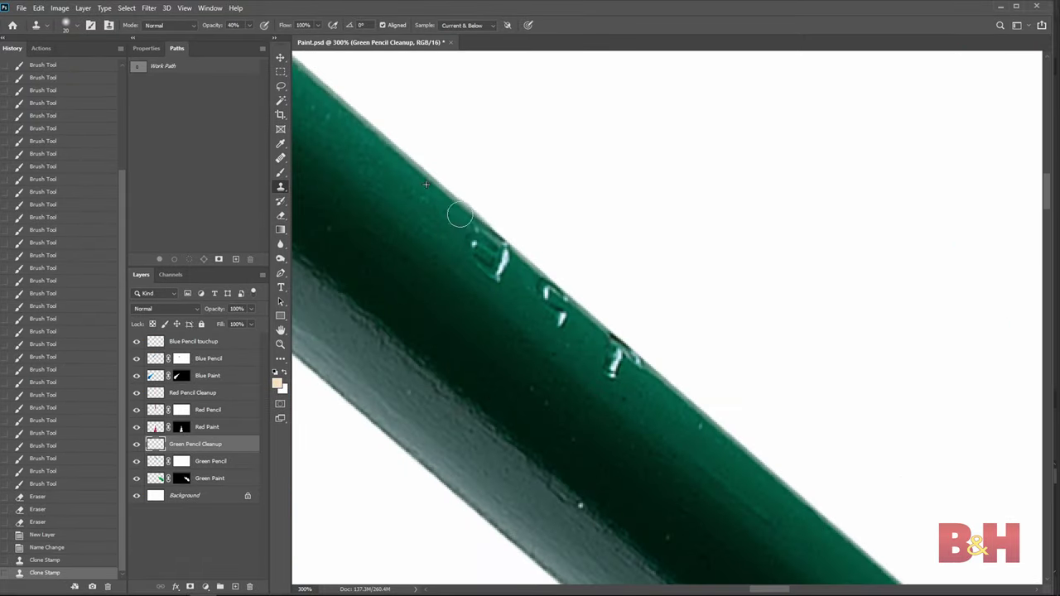
Clone away white specks along the green pencil edge and select the Green Pencil Cleanup layer.
{"action": "mouse_move", "coordinate": [582, 321]}
{"action": "left_mouse_down"}
{"action": "mouse_move", "coordinate": [524, 301]}
{"action": "mouse_move", "coordinate": [455, 238]}
{"action": "left_mouse_up"}
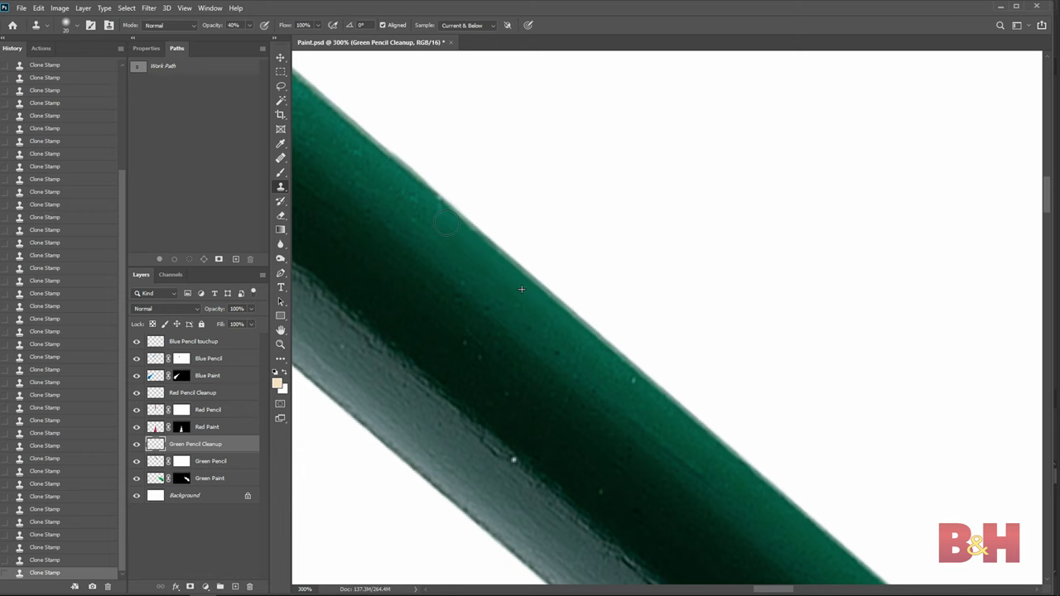
{"action": "scroll", "coordinate": [446, 222], "scroll_direction": "down", "scroll_amount": 3}
{"action": "scroll", "coordinate": [473, 263], "scroll_direction": "right", "scroll_amount": 3}
{"action": "scroll", "coordinate": [546, 427], "scroll_direction": "down", "scroll_amount": 5}
{"action": "scroll", "coordinate": [447, 272], "scroll_direction": "right", "scroll_amount": 5}
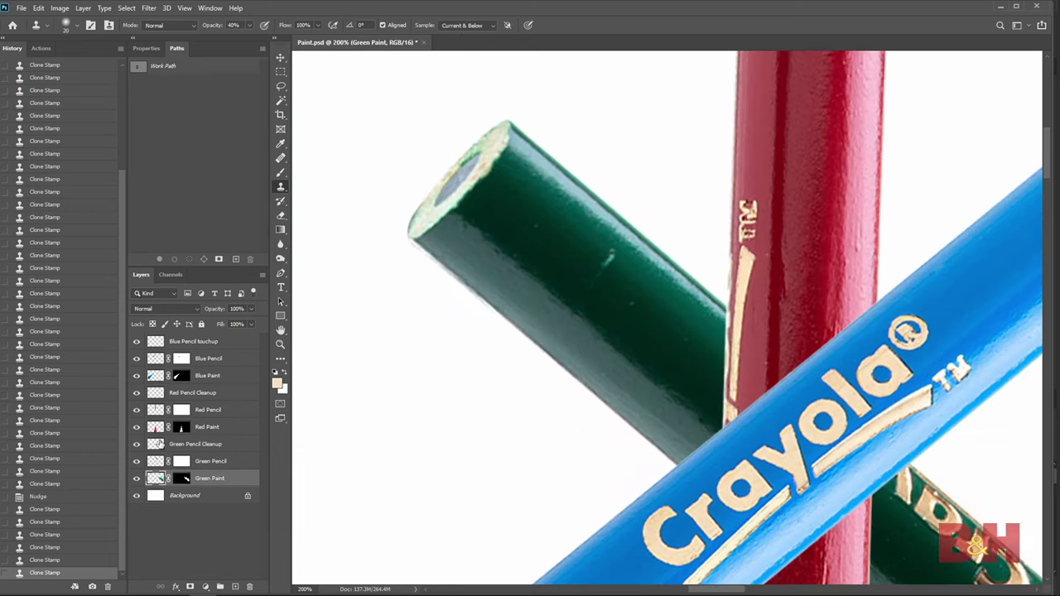
{"action": "left_click", "coordinate": [160, 443]}
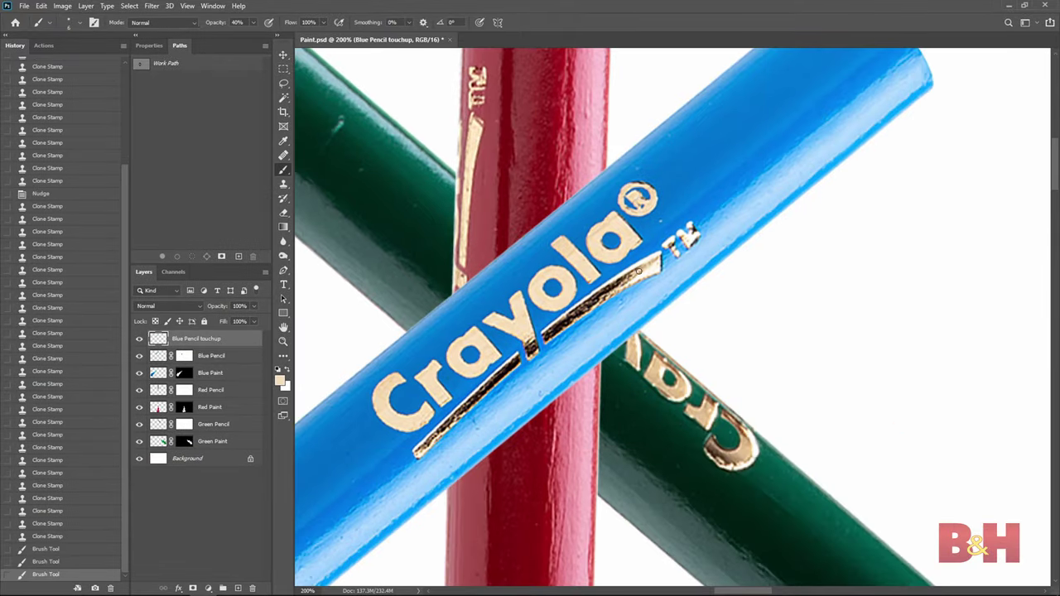
Brush light gold over the dark marks on the blue pencil's Crayola logo underline.
{"action": "left_click_drag", "start_coordinate": [638, 271], "coordinate": [554, 328]}
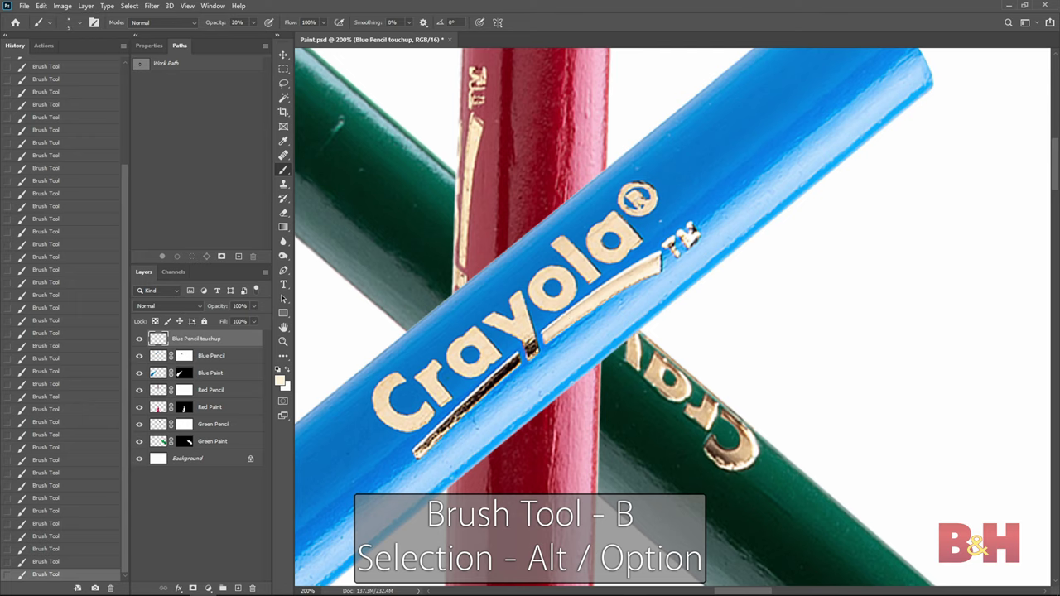
{"action": "key", "text": "s"}
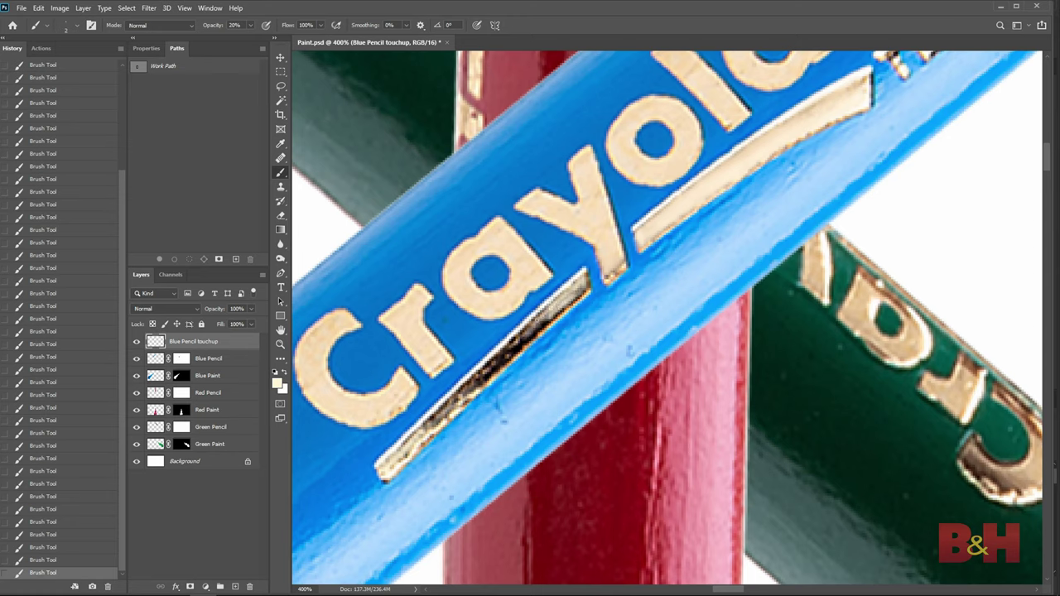
{"action": "left_click_drag", "start_coordinate": [520, 344], "coordinate": [451, 412]}
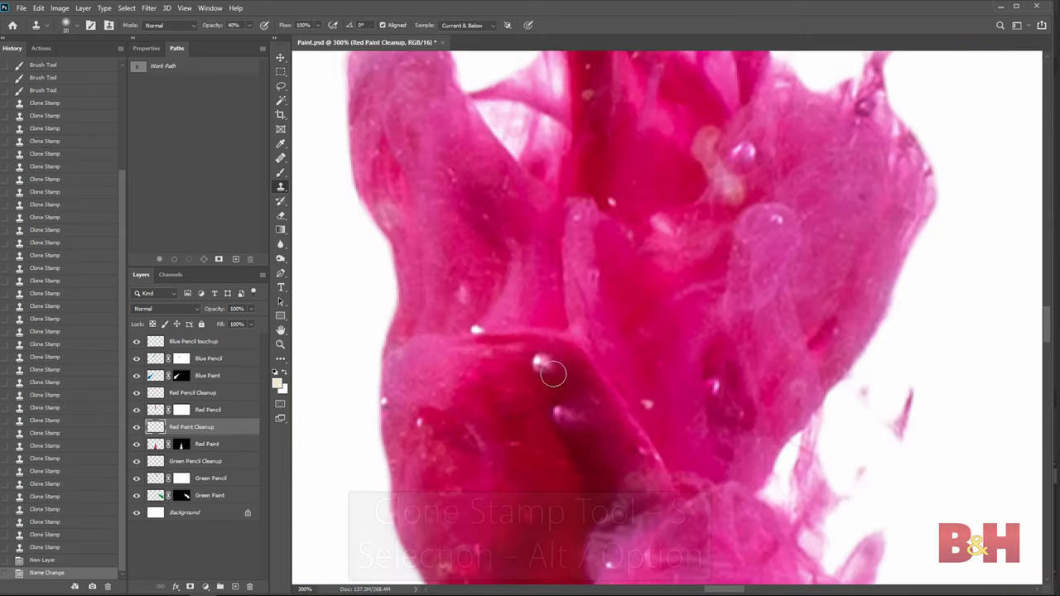
Scroll the zoomed view right and up across the red paint cloud.
{"action": "scroll", "coordinate": [637, 278], "scroll_direction": "right", "scroll_amount": 4}
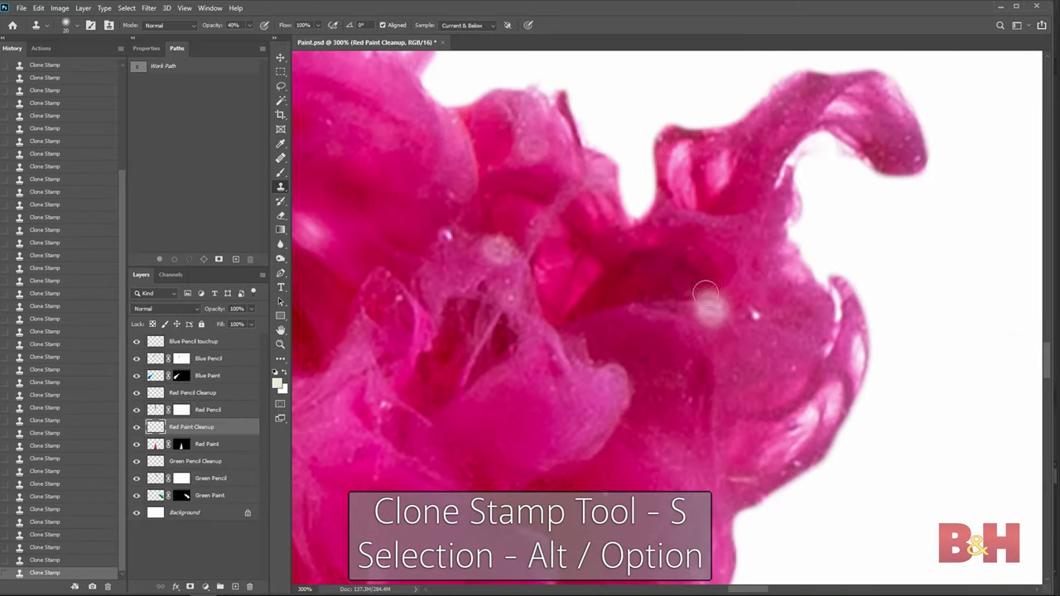
{"action": "scroll", "coordinate": [504, 248], "scroll_direction": "right", "scroll_amount": 6}
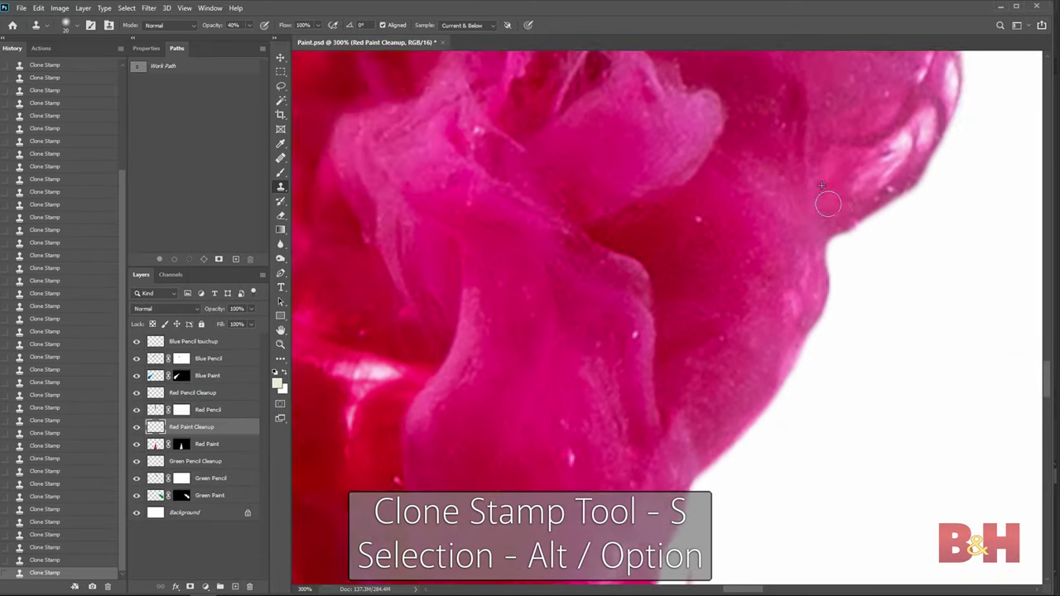
{"action": "scroll", "coordinate": [626, 264], "scroll_direction": "right", "scroll_amount": 6}
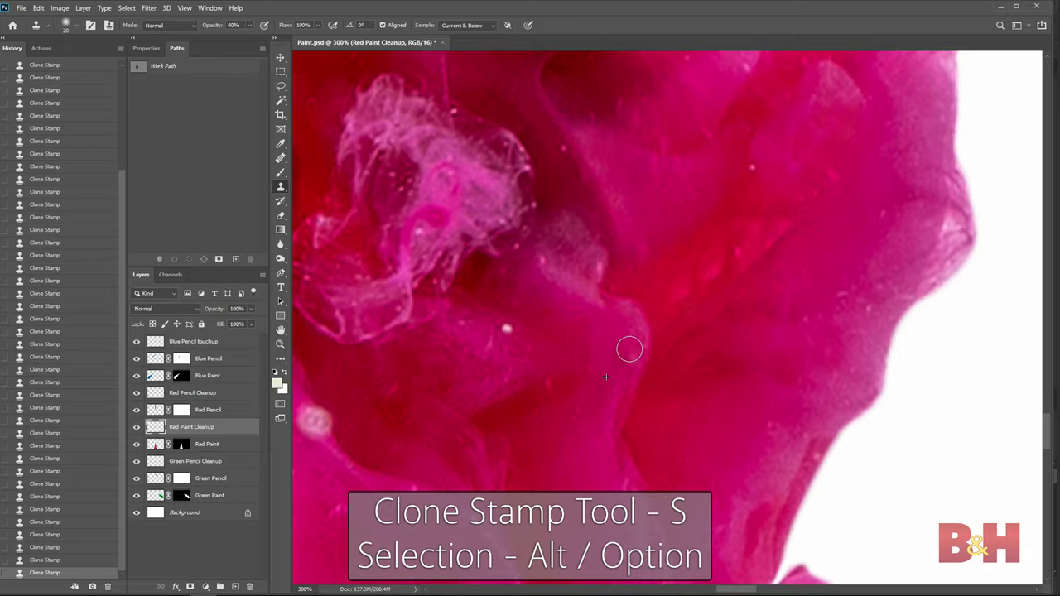
{"action": "scroll", "coordinate": [579, 364], "scroll_direction": "right", "scroll_amount": 6}
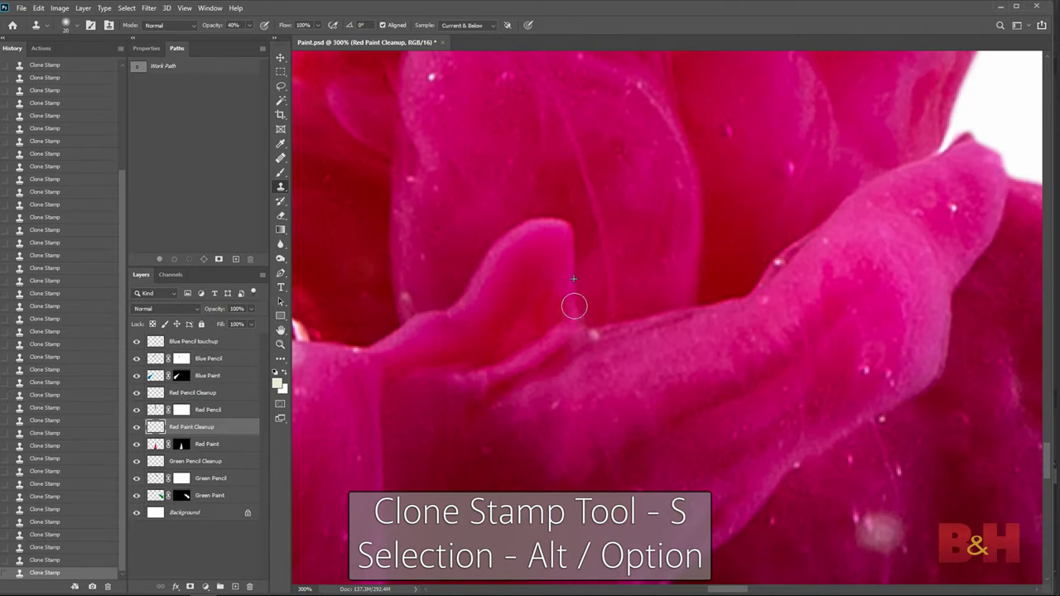
{"action": "scroll", "coordinate": [621, 383], "scroll_direction": "right", "scroll_amount": 6}
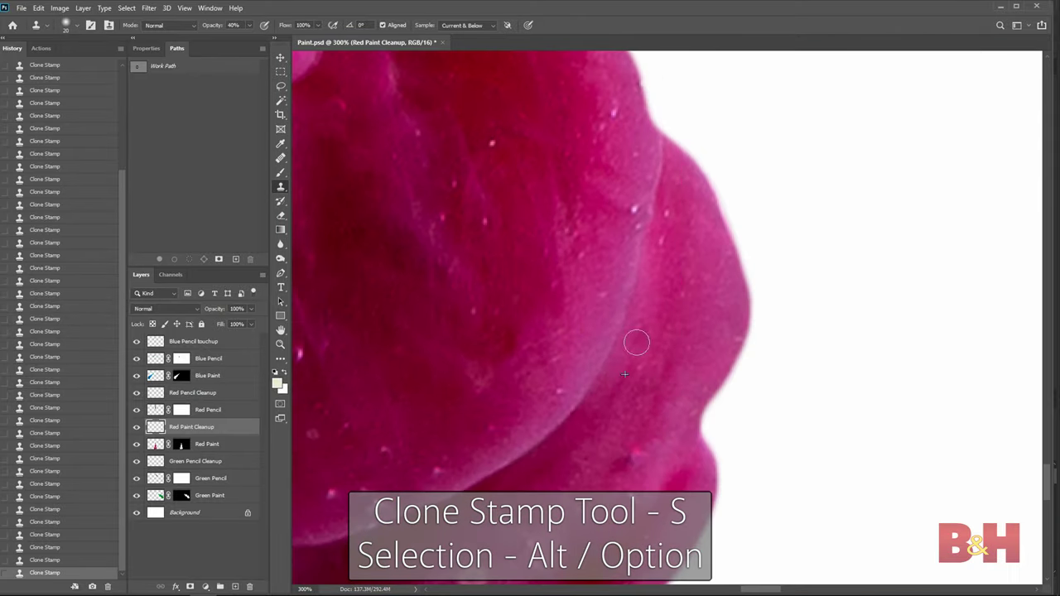
{"action": "scroll", "coordinate": [659, 274], "scroll_direction": "up", "scroll_amount": 6}
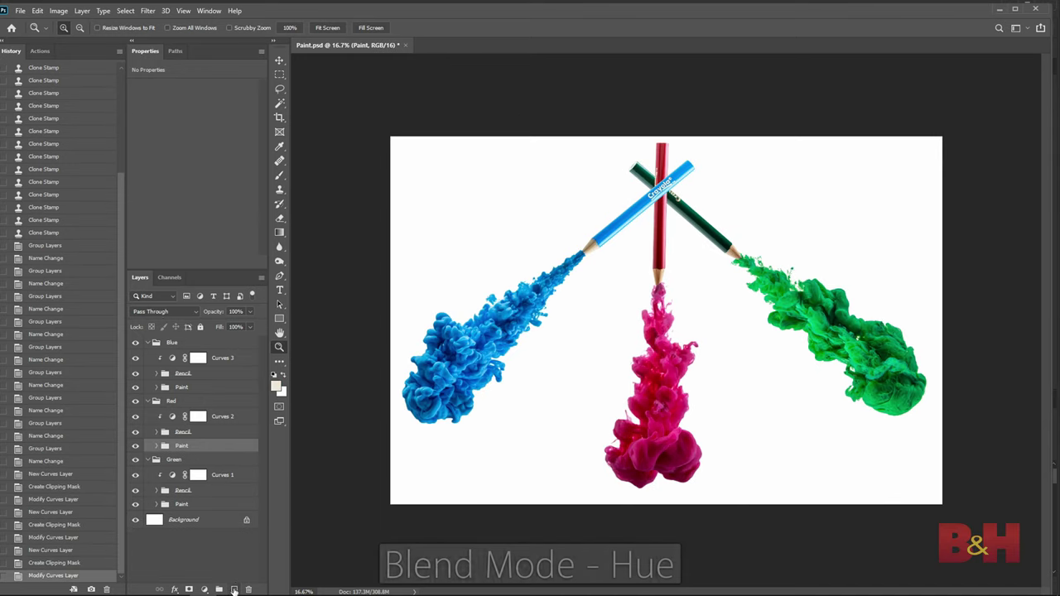
Create a layer named Red Paint Hue, clip it to the red paint, and brush dark red over it.
{"action": "left_click", "coordinate": [234, 590]}
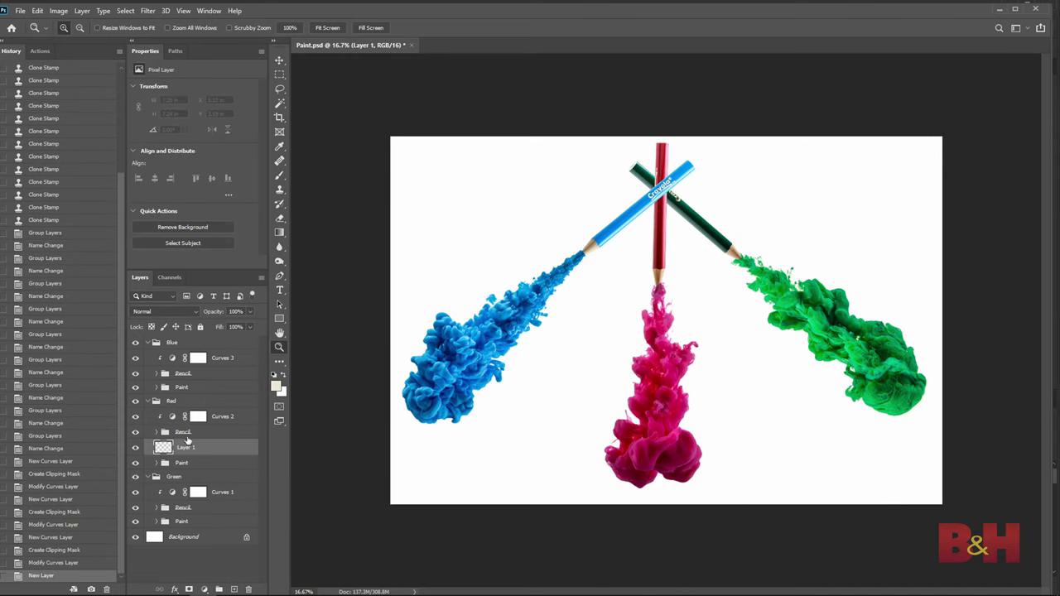
{"action": "double_click", "coordinate": [186, 447]}
{"action": "right_click", "coordinate": [201, 447]}
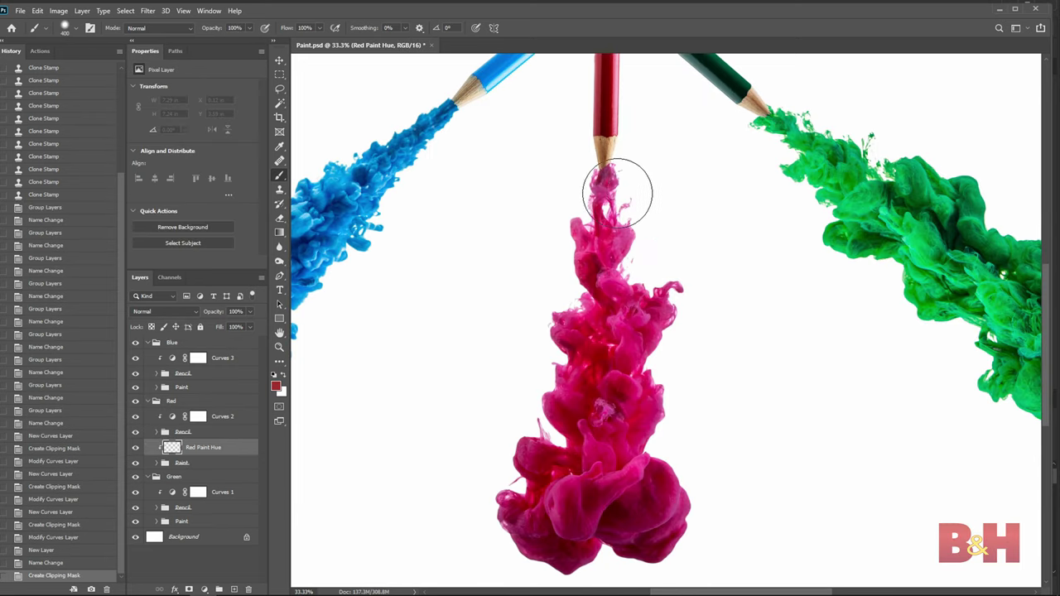
{"action": "mouse_move", "coordinate": [627, 190]}
{"action": "left_mouse_down"}
{"action": "mouse_move", "coordinate": [558, 279]}
{"action": "mouse_move", "coordinate": [672, 378]}
{"action": "mouse_move", "coordinate": [650, 279]}
{"action": "mouse_move", "coordinate": [662, 422]}
{"action": "mouse_move", "coordinate": [633, 551]}
{"action": "mouse_move", "coordinate": [502, 516]}
{"action": "mouse_move", "coordinate": [476, 474]}
{"action": "mouse_move", "coordinate": [571, 266]}
{"action": "mouse_move", "coordinate": [600, 166]}
{"action": "mouse_move", "coordinate": [648, 267]}
{"action": "mouse_move", "coordinate": [589, 387]}
{"action": "left_mouse_up"}
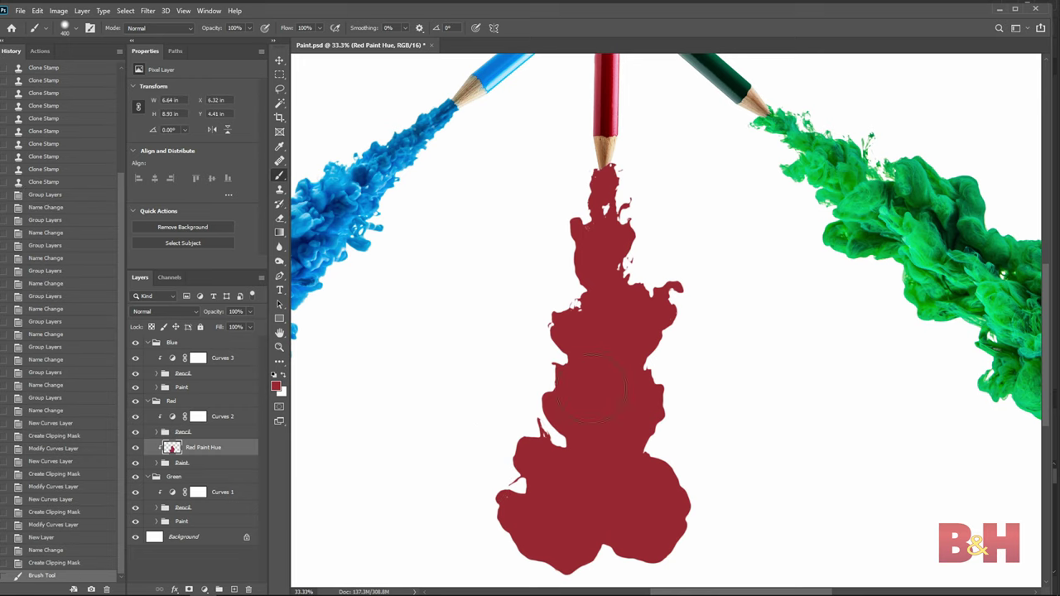
Set Red Paint Hue to Hue blend mode and toggle its visibility to compare the result.
{"action": "left_click", "coordinate": [165, 311]}
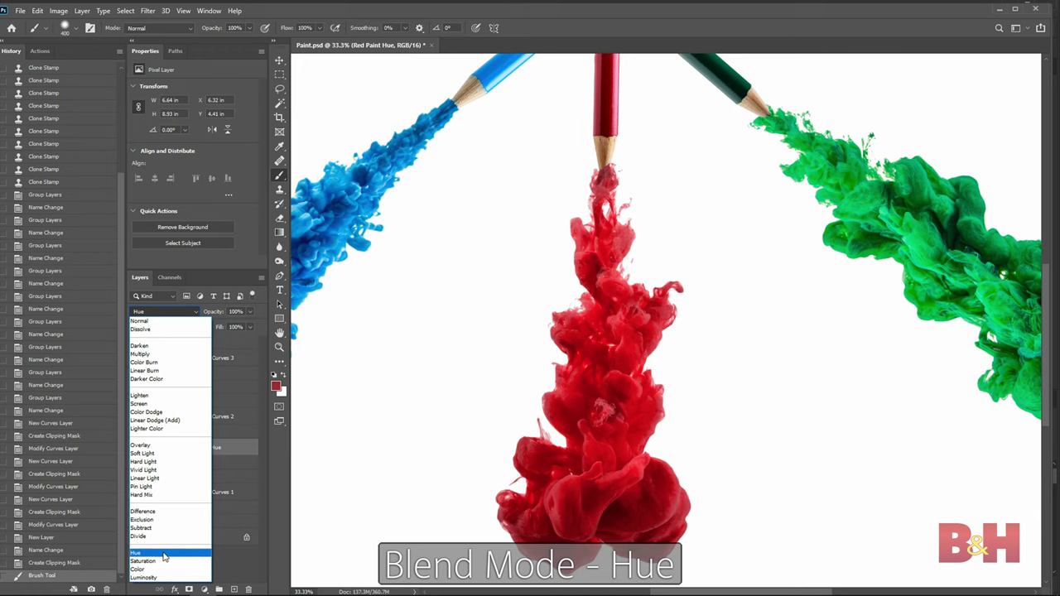
{"action": "left_click", "coordinate": [163, 553]}
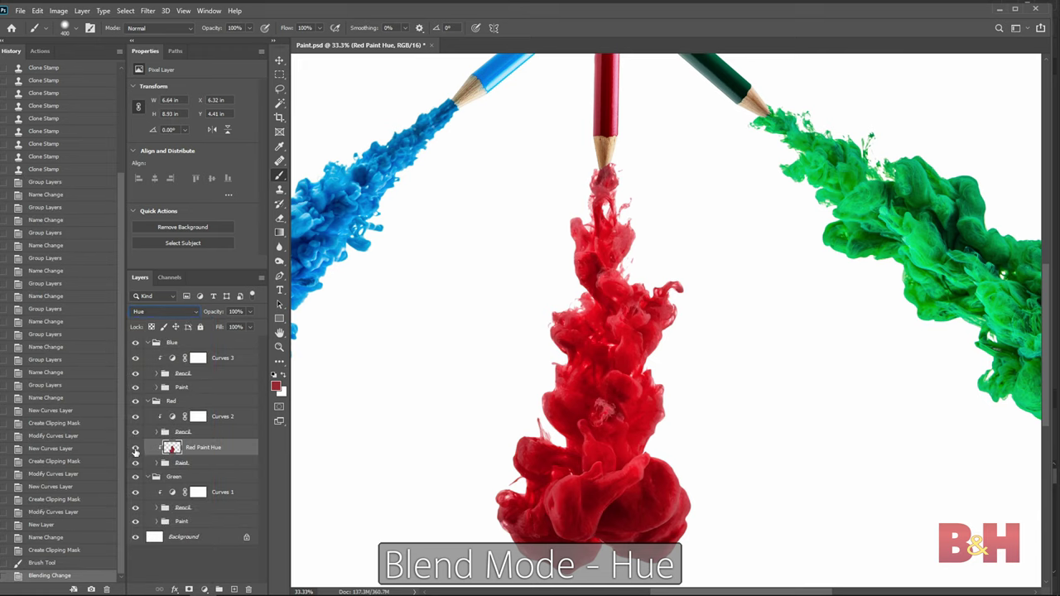
{"action": "left_click", "coordinate": [136, 447]}
{"action": "left_click", "coordinate": [136, 448]}
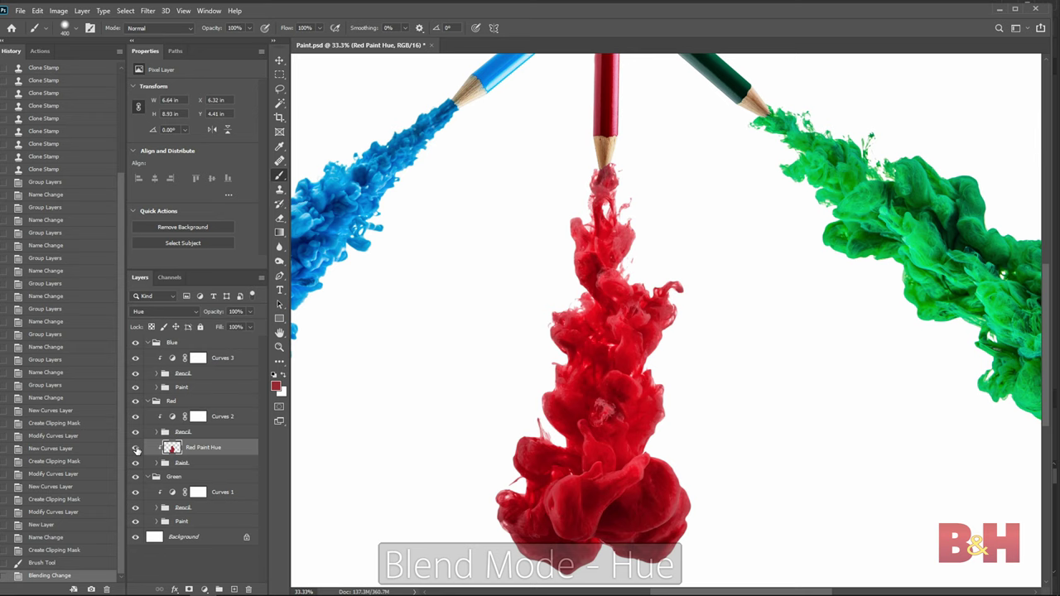
{"action": "left_click", "coordinate": [137, 449]}
{"action": "left_click", "coordinate": [136, 448]}
{"action": "left_click", "coordinate": [135, 448]}
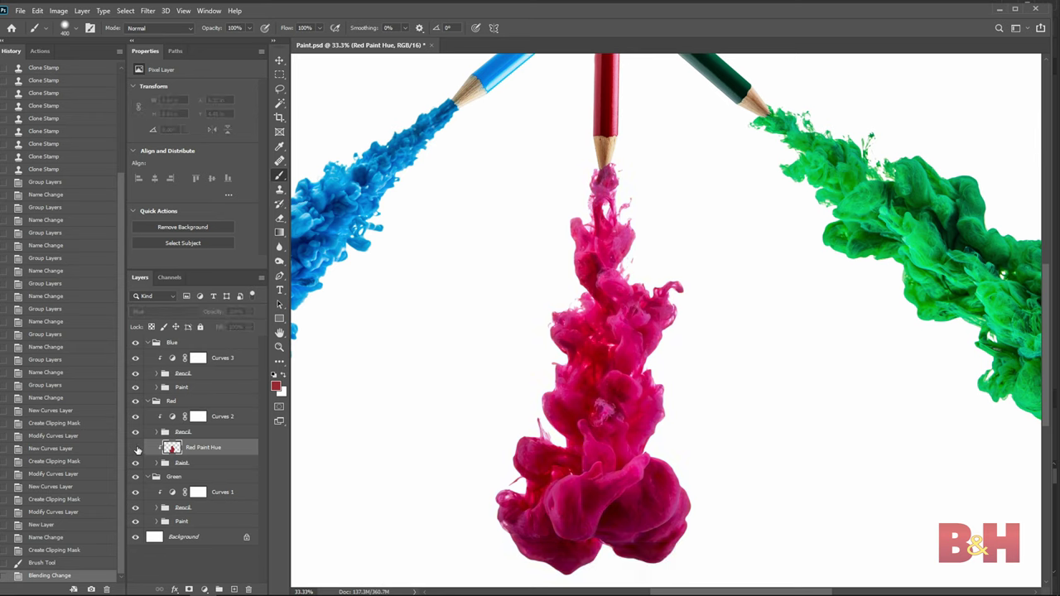
{"action": "left_click", "coordinate": [136, 448]}
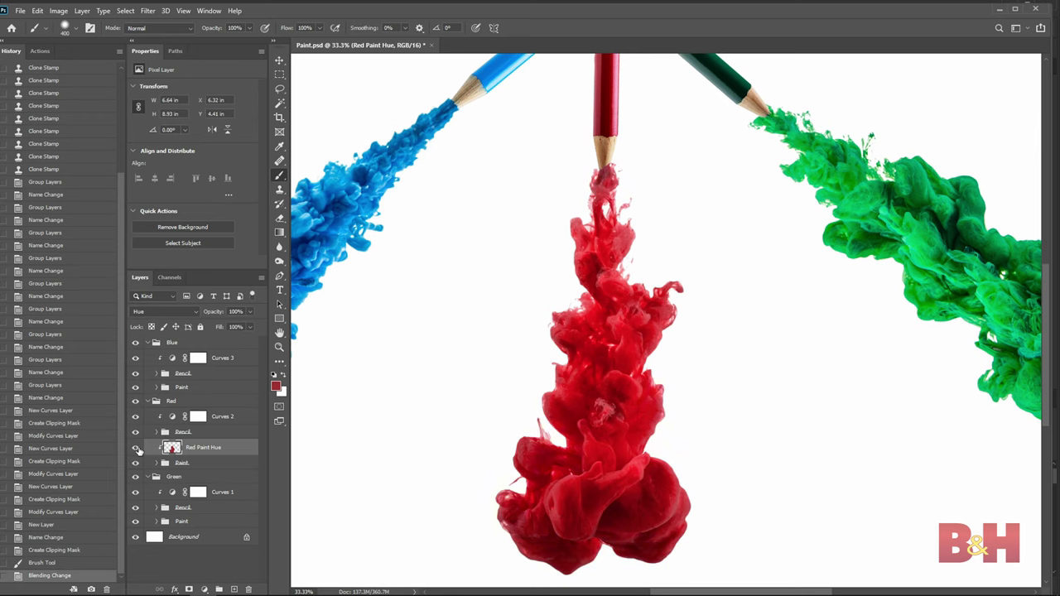
{"action": "left_click", "coordinate": [136, 448]}
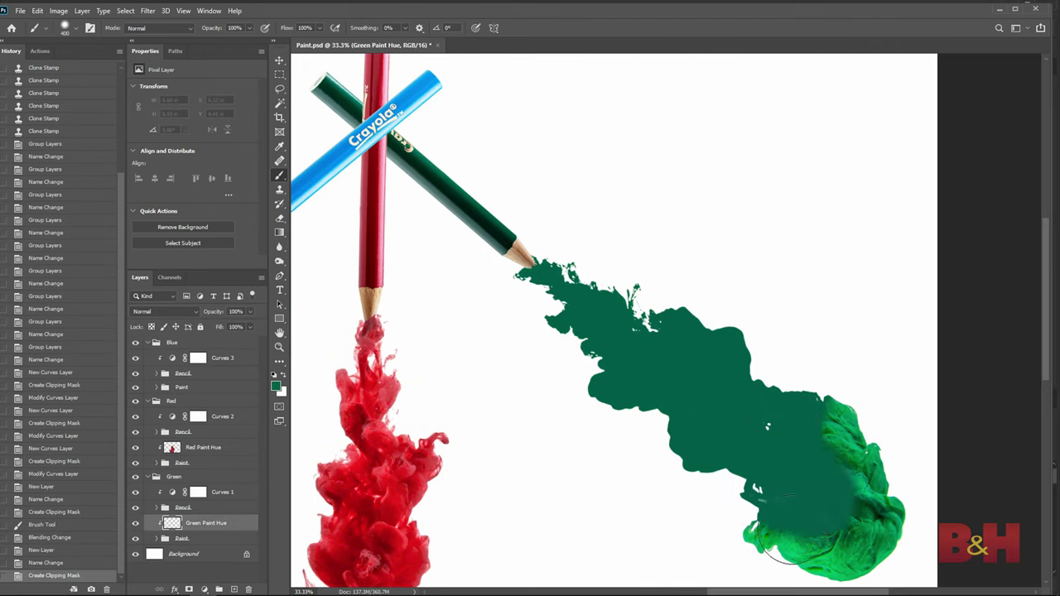
Set Green Paint Hue to Hue, then clip Blue Paint Hue, paint it solid blue and set Hue.
{"action": "left_click", "coordinate": [164, 311]}
{"action": "left_click", "coordinate": [158, 550]}
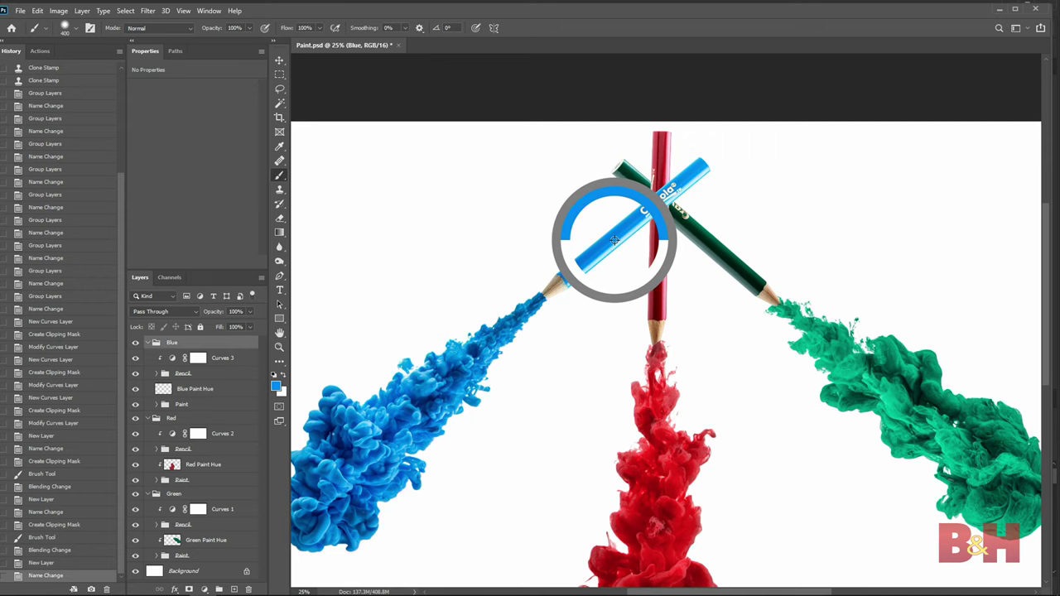
{"action": "right_click", "coordinate": [192, 386]}
{"action": "left_click", "coordinate": [226, 376]}
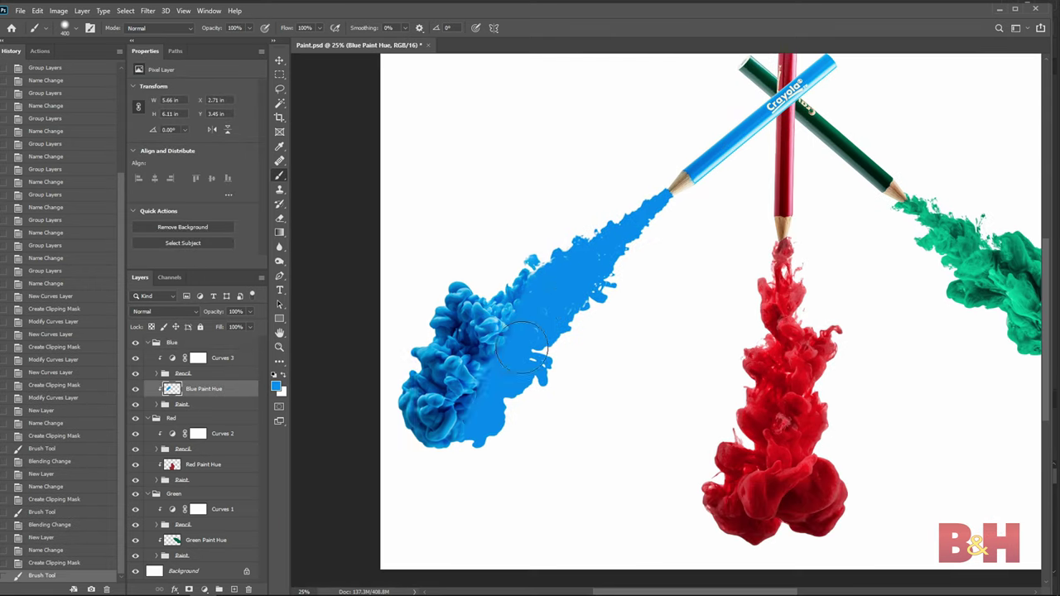
{"action": "left_click_drag", "start_coordinate": [463, 373], "coordinate": [644, 259]}
{"action": "left_click", "coordinate": [164, 311]}
{"action": "left_click", "coordinate": [158, 550]}
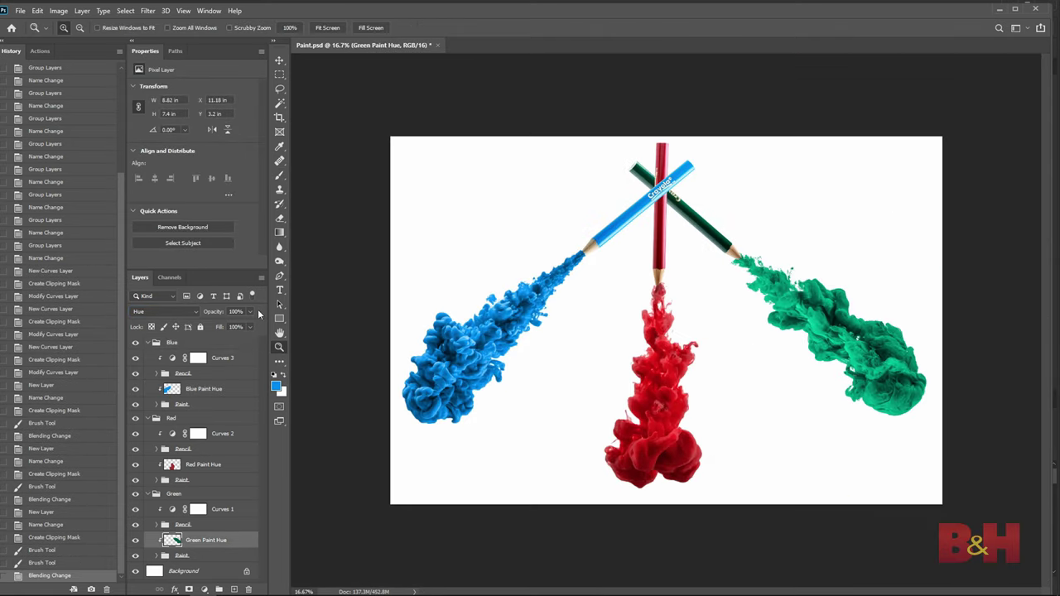
Lower Green Paint Hue opacity to 76% and Red Paint Hue opacity to 77%.
{"action": "left_click_drag", "start_coordinate": [252, 312], "coordinate": [235, 326]}
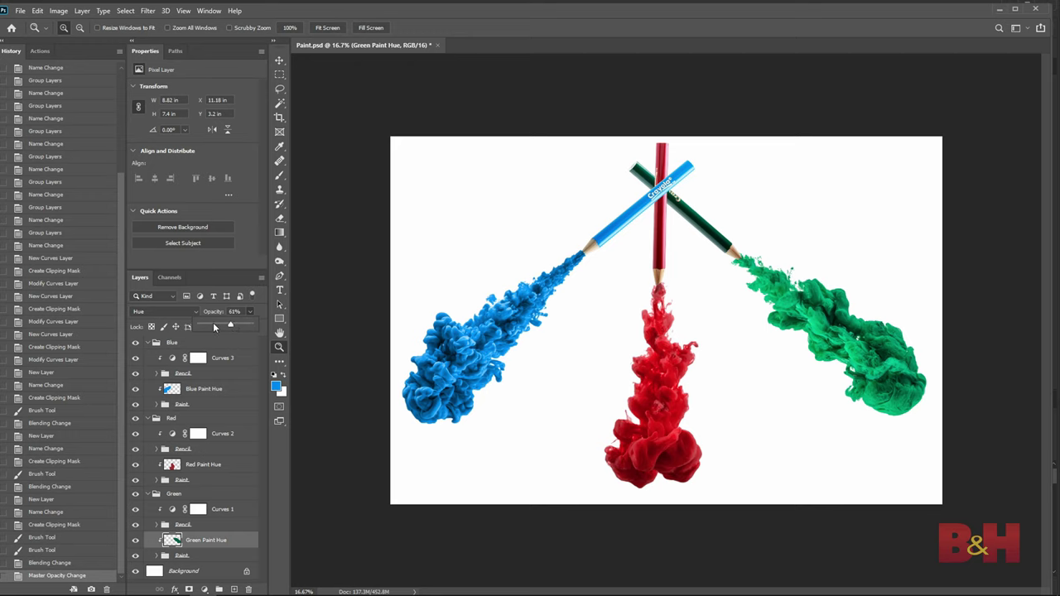
{"action": "left_click", "coordinate": [208, 466]}
{"action": "left_click_drag", "start_coordinate": [250, 312], "coordinate": [218, 323]}
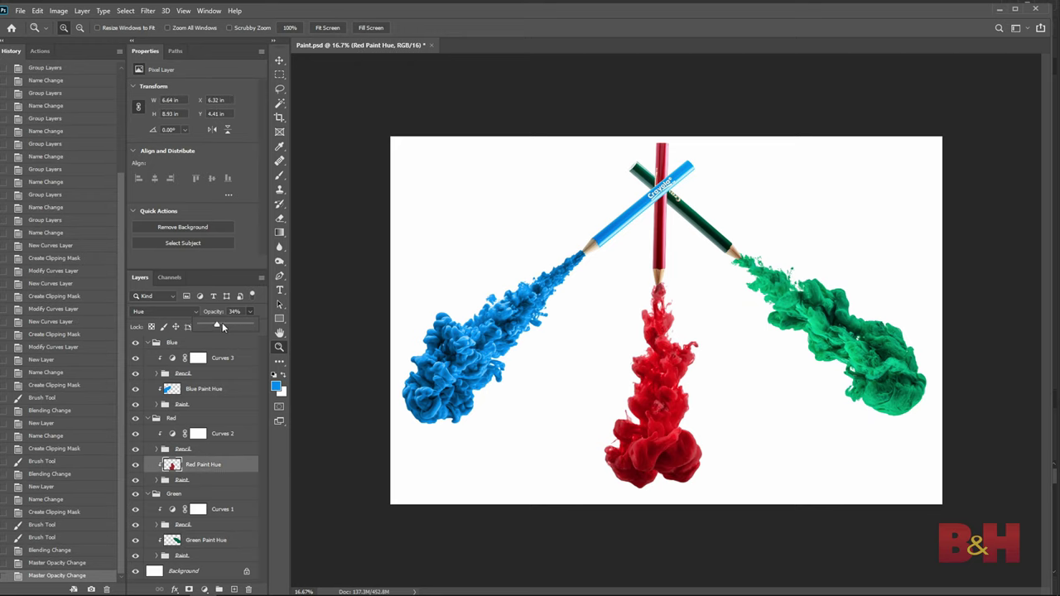
Add a Curves layer clipped to Blue Paint Hue, darkening shadows and adding contrast.
{"action": "left_click", "coordinate": [207, 391]}
{"action": "right_click", "coordinate": [189, 388]}
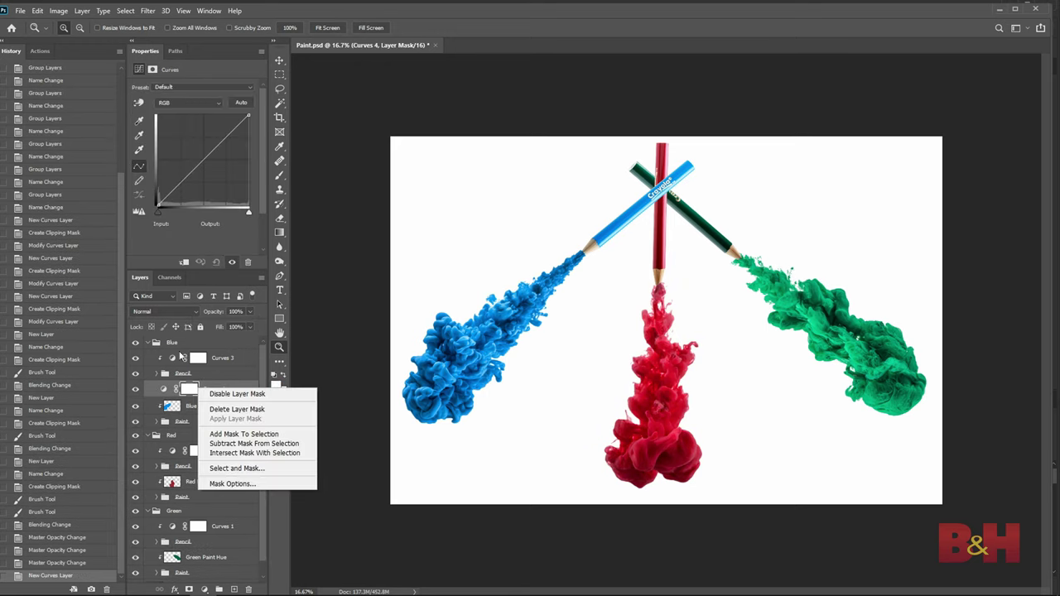
{"action": "right_click", "coordinate": [227, 389]}
{"action": "left_click", "coordinate": [269, 340]}
{"action": "left_click_drag", "start_coordinate": [217, 144], "coordinate": [228, 126]}
{"action": "left_click_drag", "start_coordinate": [175, 186], "coordinate": [169, 193]}
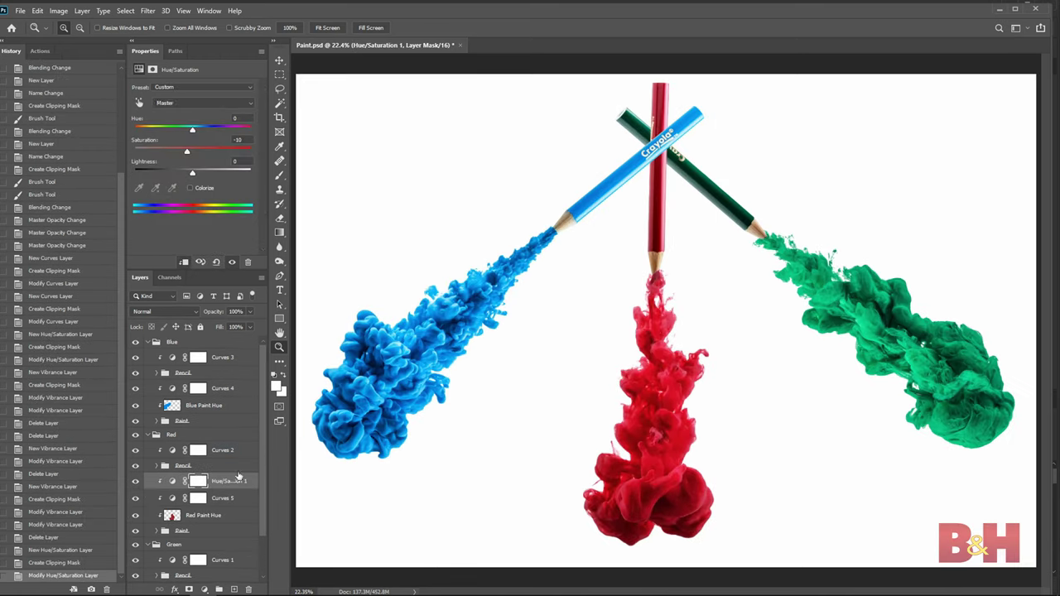
Add a clipped Curves layer brightening Green Paint Hue's highlights, then adjust the red paint's Levels black point.
{"action": "left_click", "coordinate": [231, 552]}
{"action": "left_click", "coordinate": [204, 588]}
{"action": "left_click", "coordinate": [331, 284]}
{"action": "left_click", "coordinate": [184, 261]}
{"action": "left_click_drag", "start_coordinate": [249, 116], "coordinate": [236, 123]}
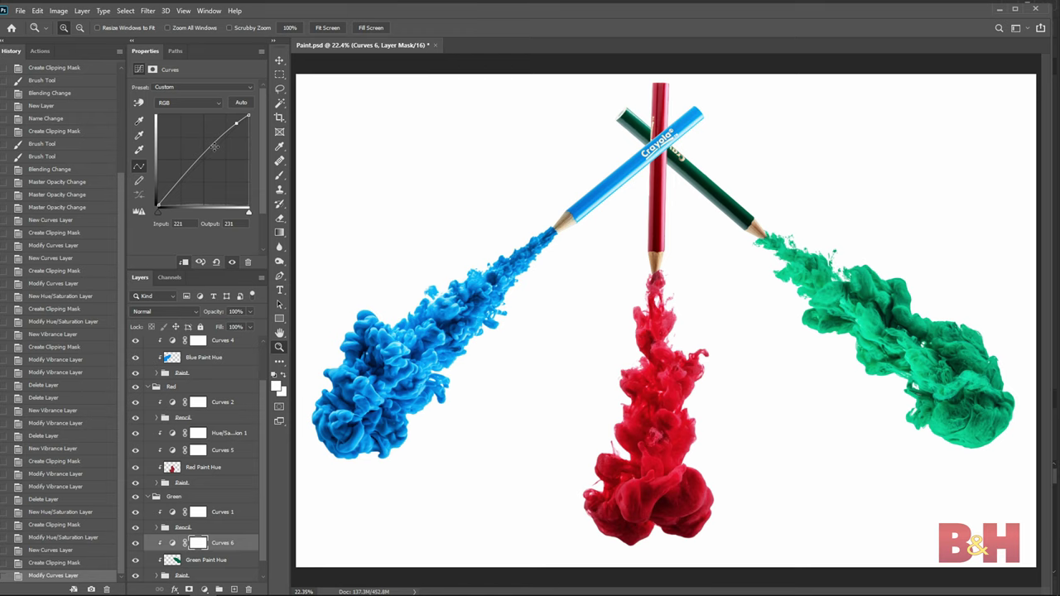
{"action": "left_click_drag", "start_coordinate": [176, 187], "coordinate": [167, 197]}
{"action": "left_click", "coordinate": [181, 447]}
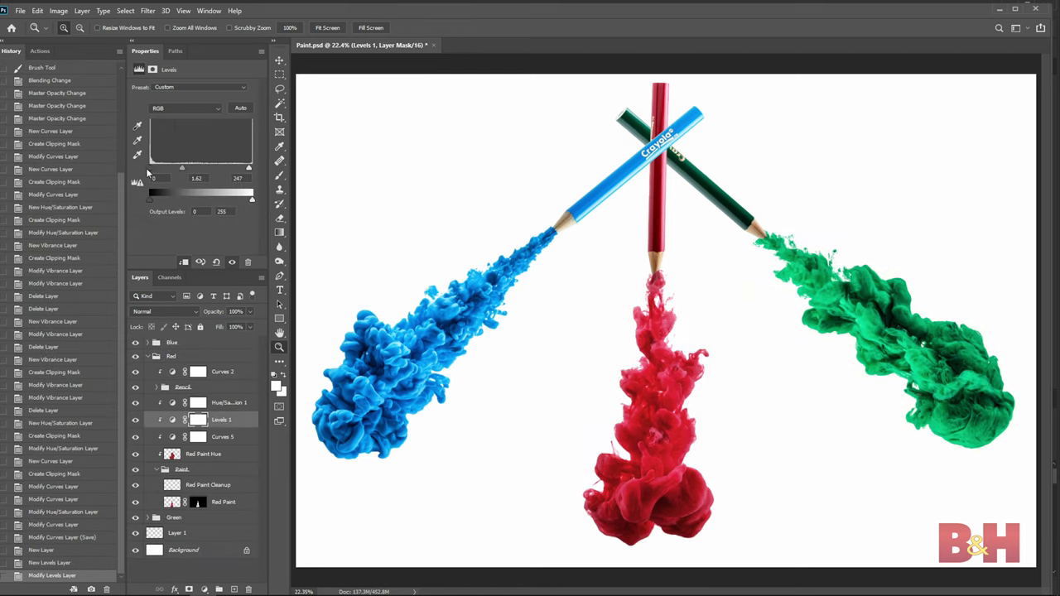
{"action": "left_click", "coordinate": [153, 171]}
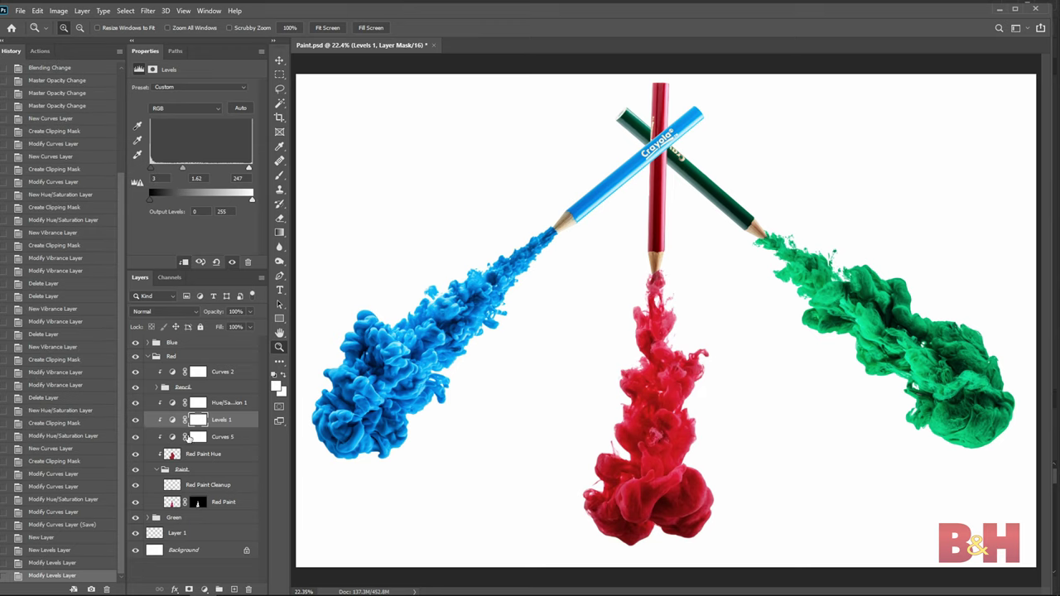